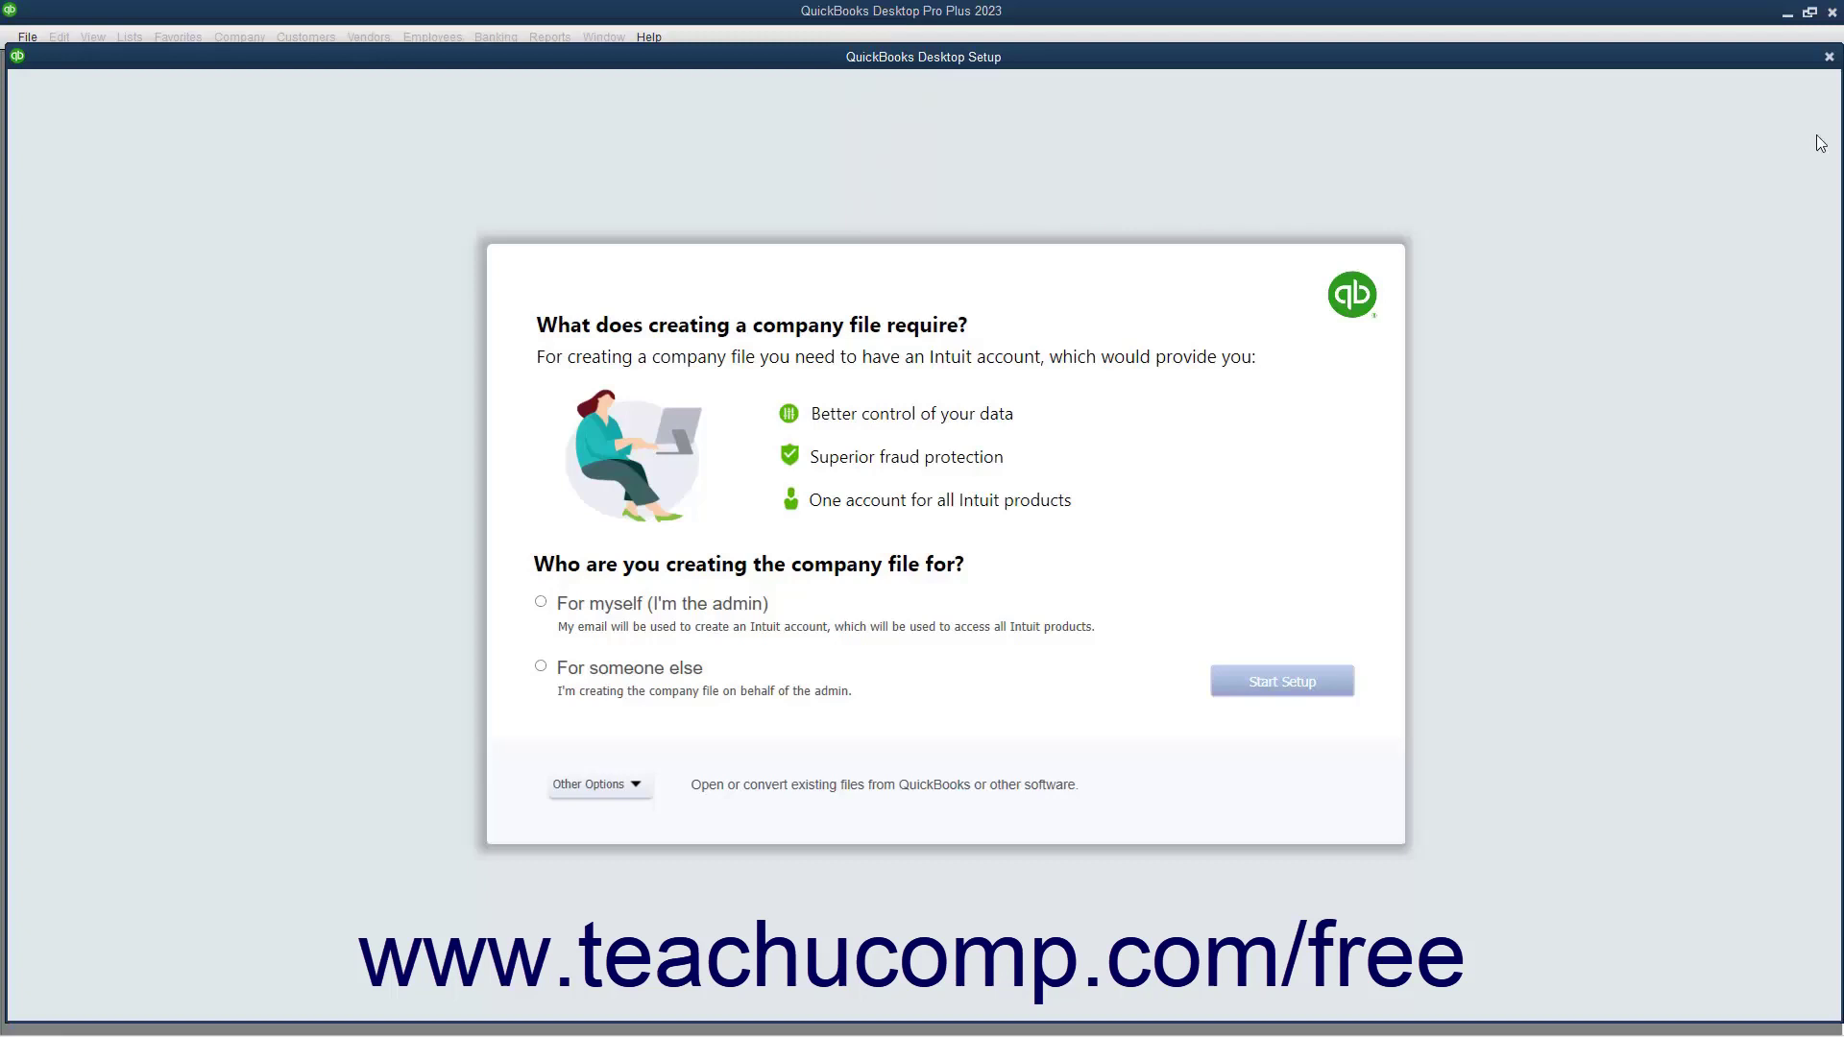
# Close the QuickBooks Desktop Setup window to get back to the No Company Open list
pyautogui.click(1828, 57)
# Glance at the File menu, then choose Create a new company from No Company Open
pyautogui.click(37, 45)
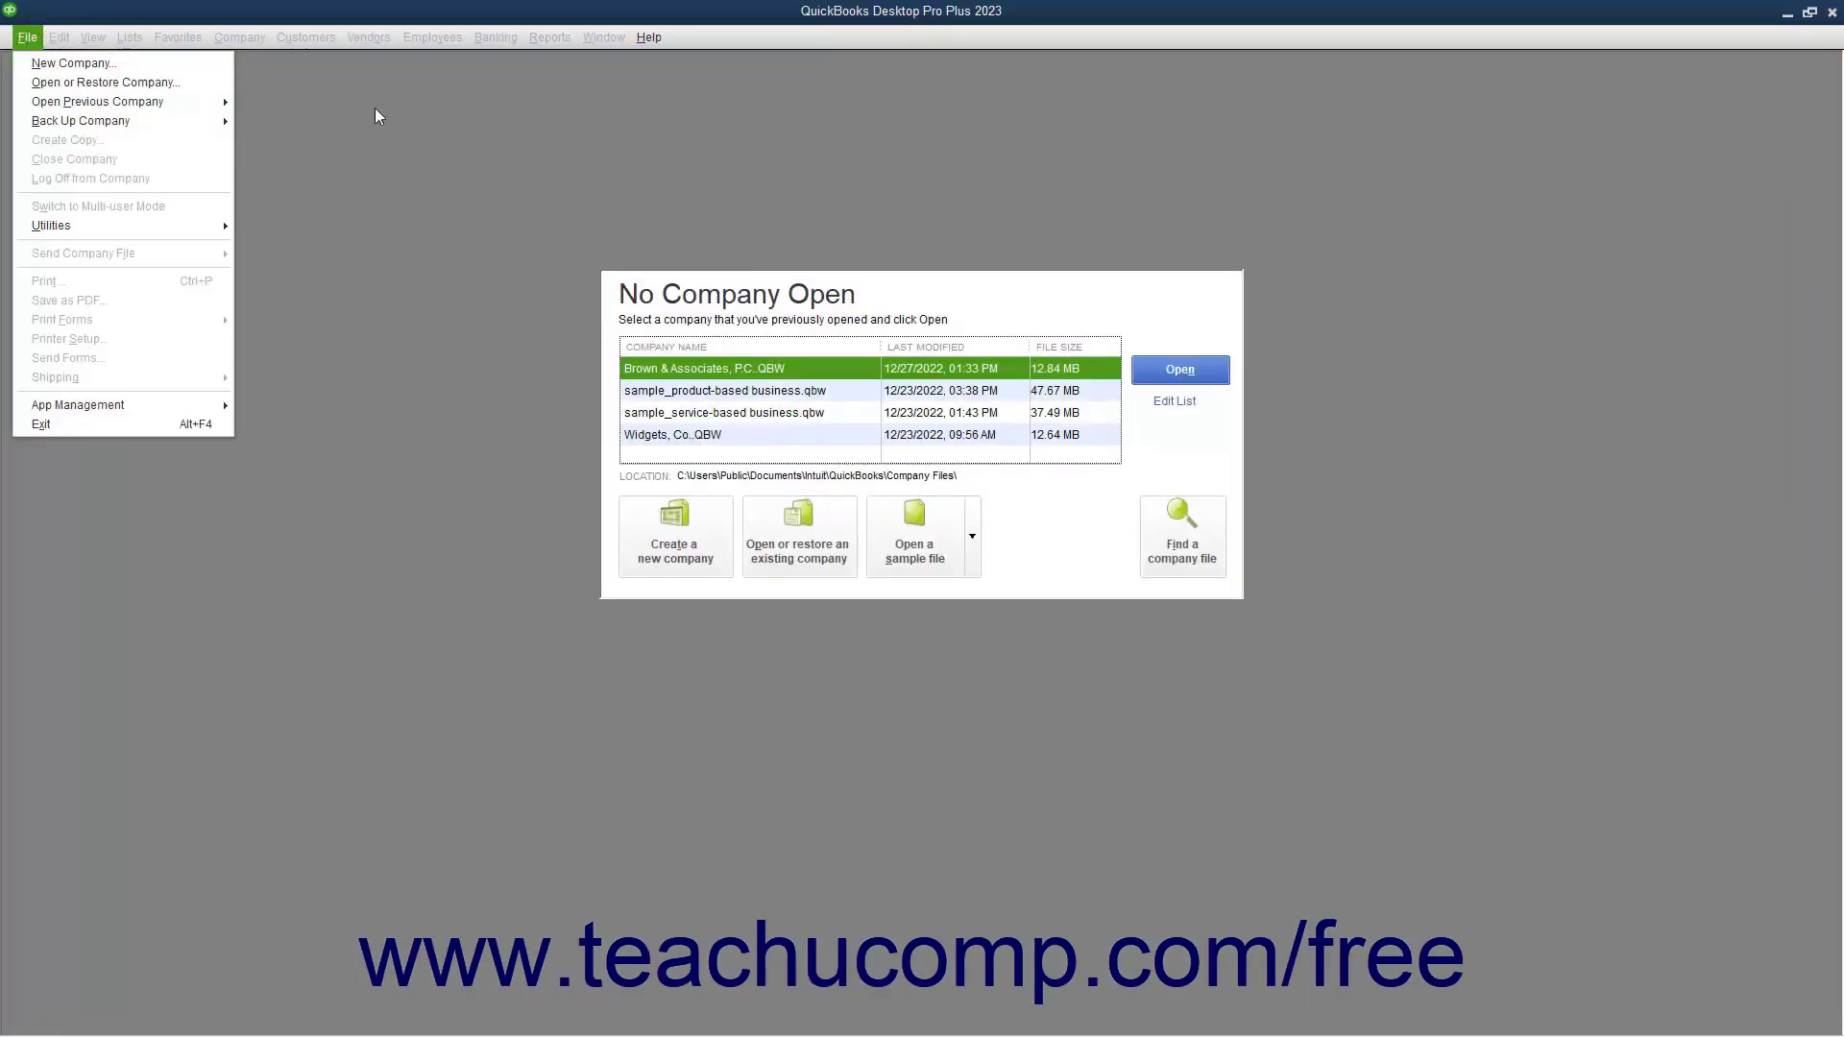
pyautogui.click(492, 126)
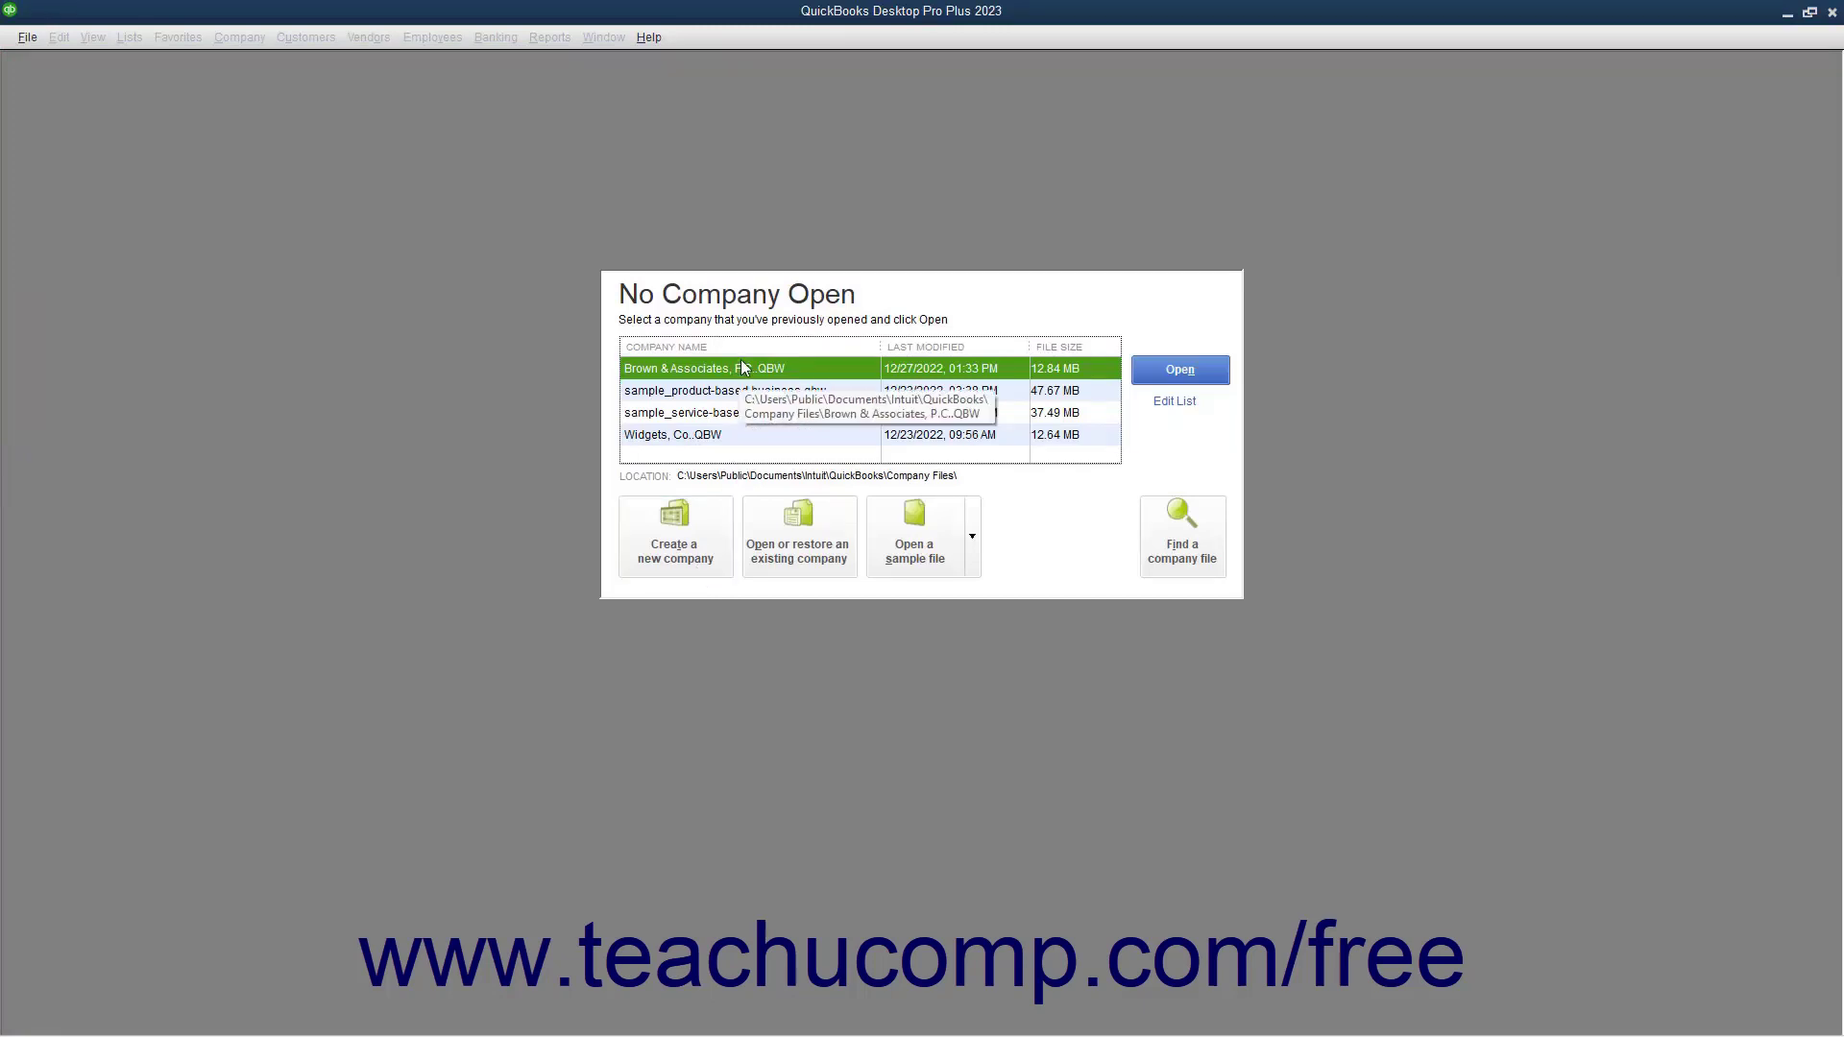
pyautogui.click(639, 528)
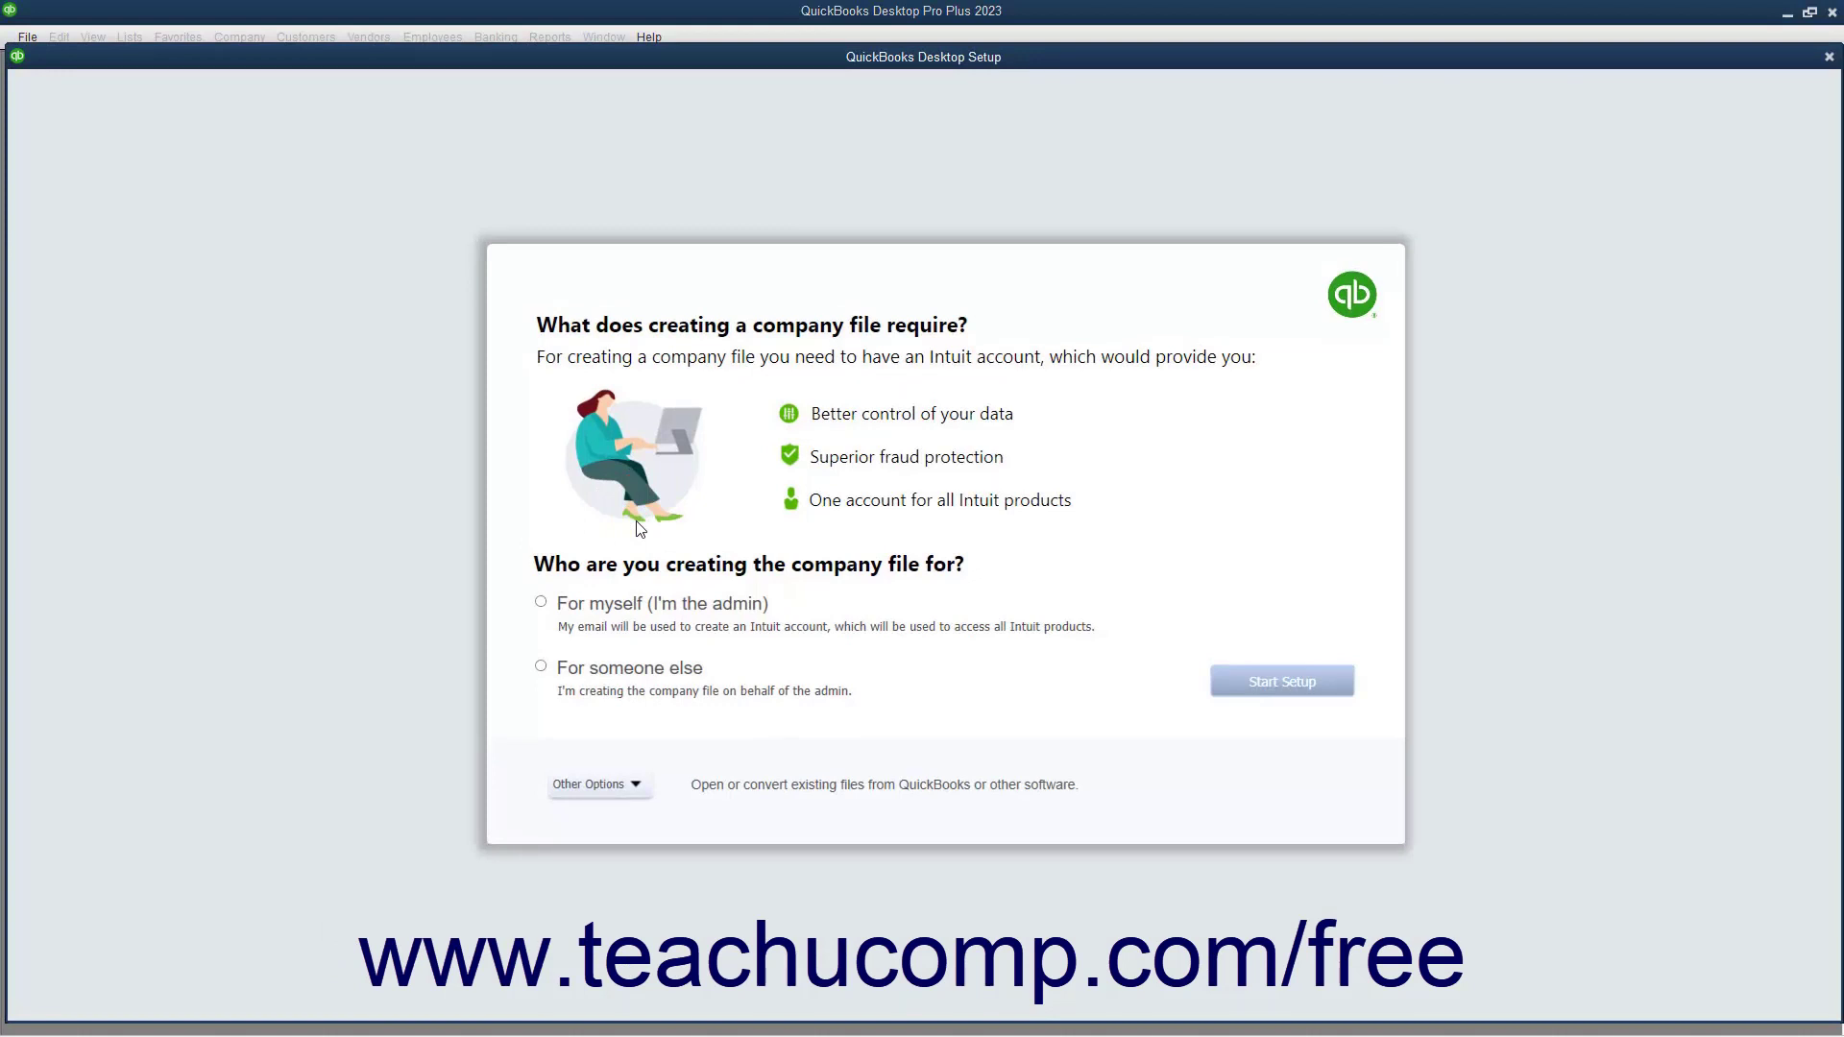
# Choose For myself (I'm the admin), review the Other Options list, and start setup
pyautogui.click(599, 607)
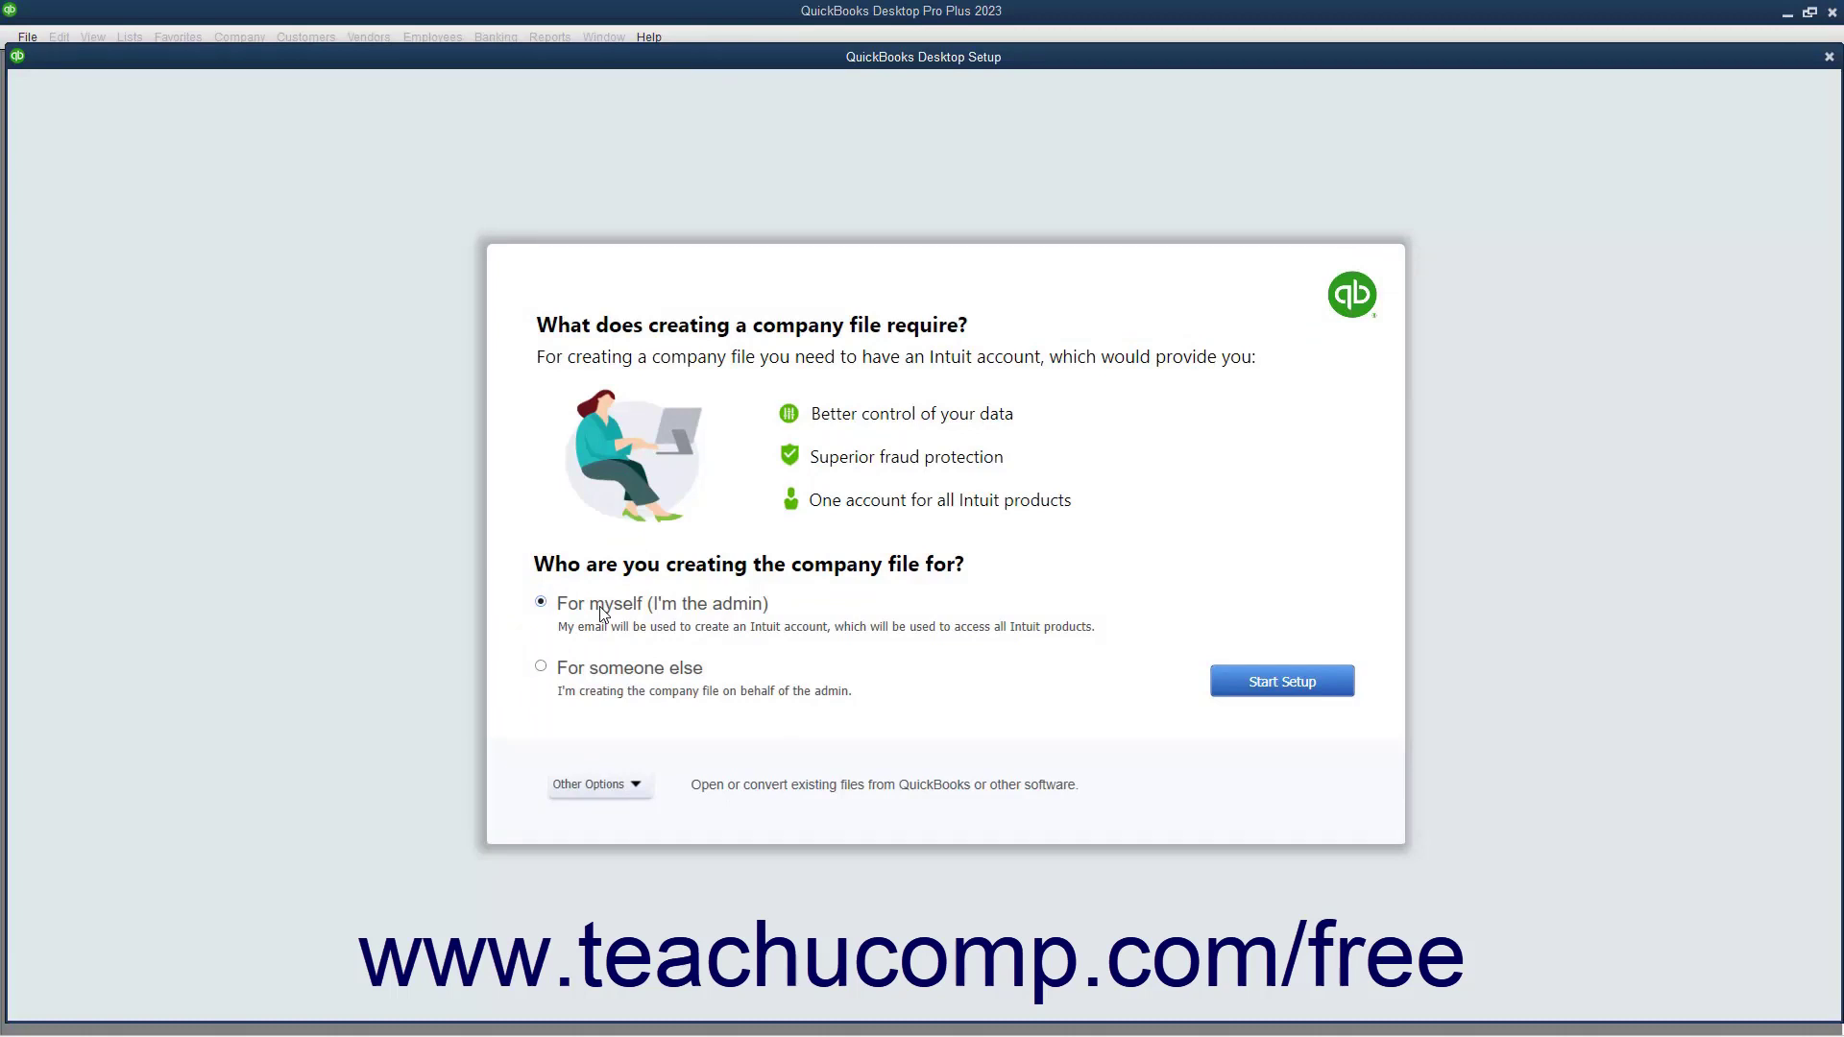
pyautogui.click(584, 672)
pyautogui.click(592, 605)
pyautogui.click(588, 784)
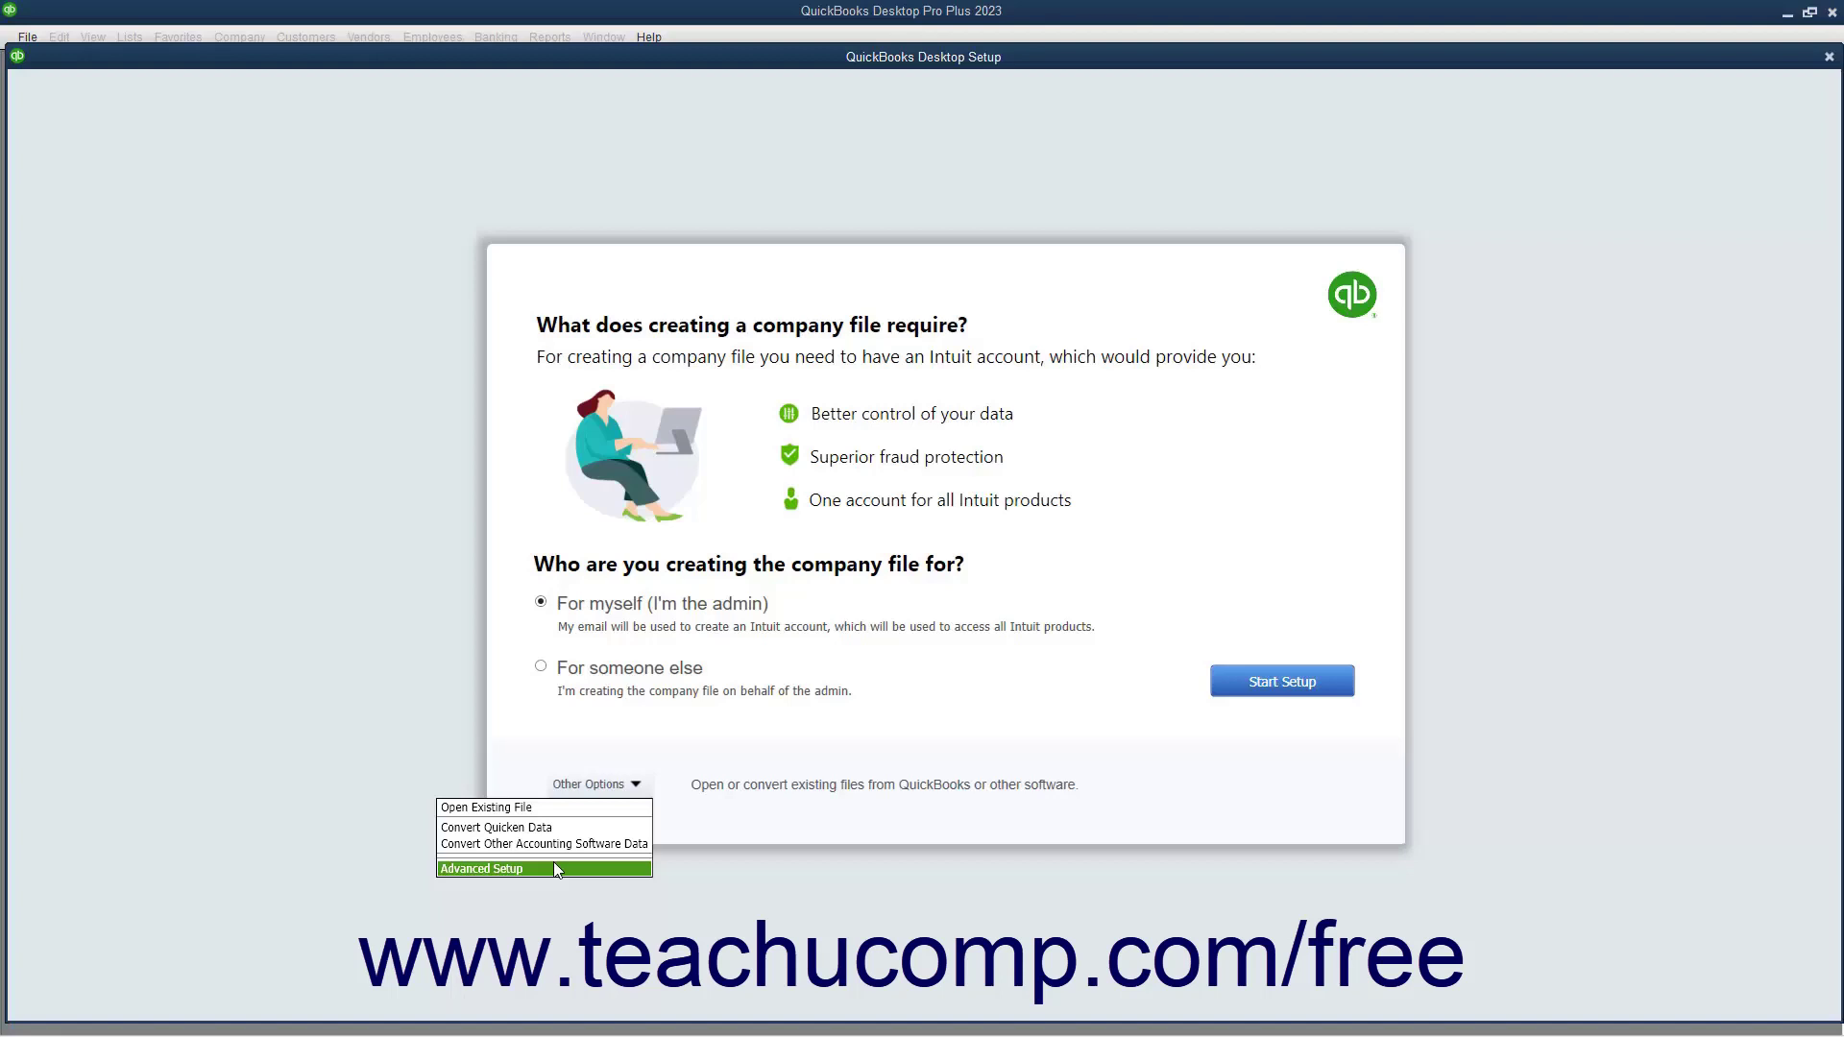
pyautogui.click(903, 749)
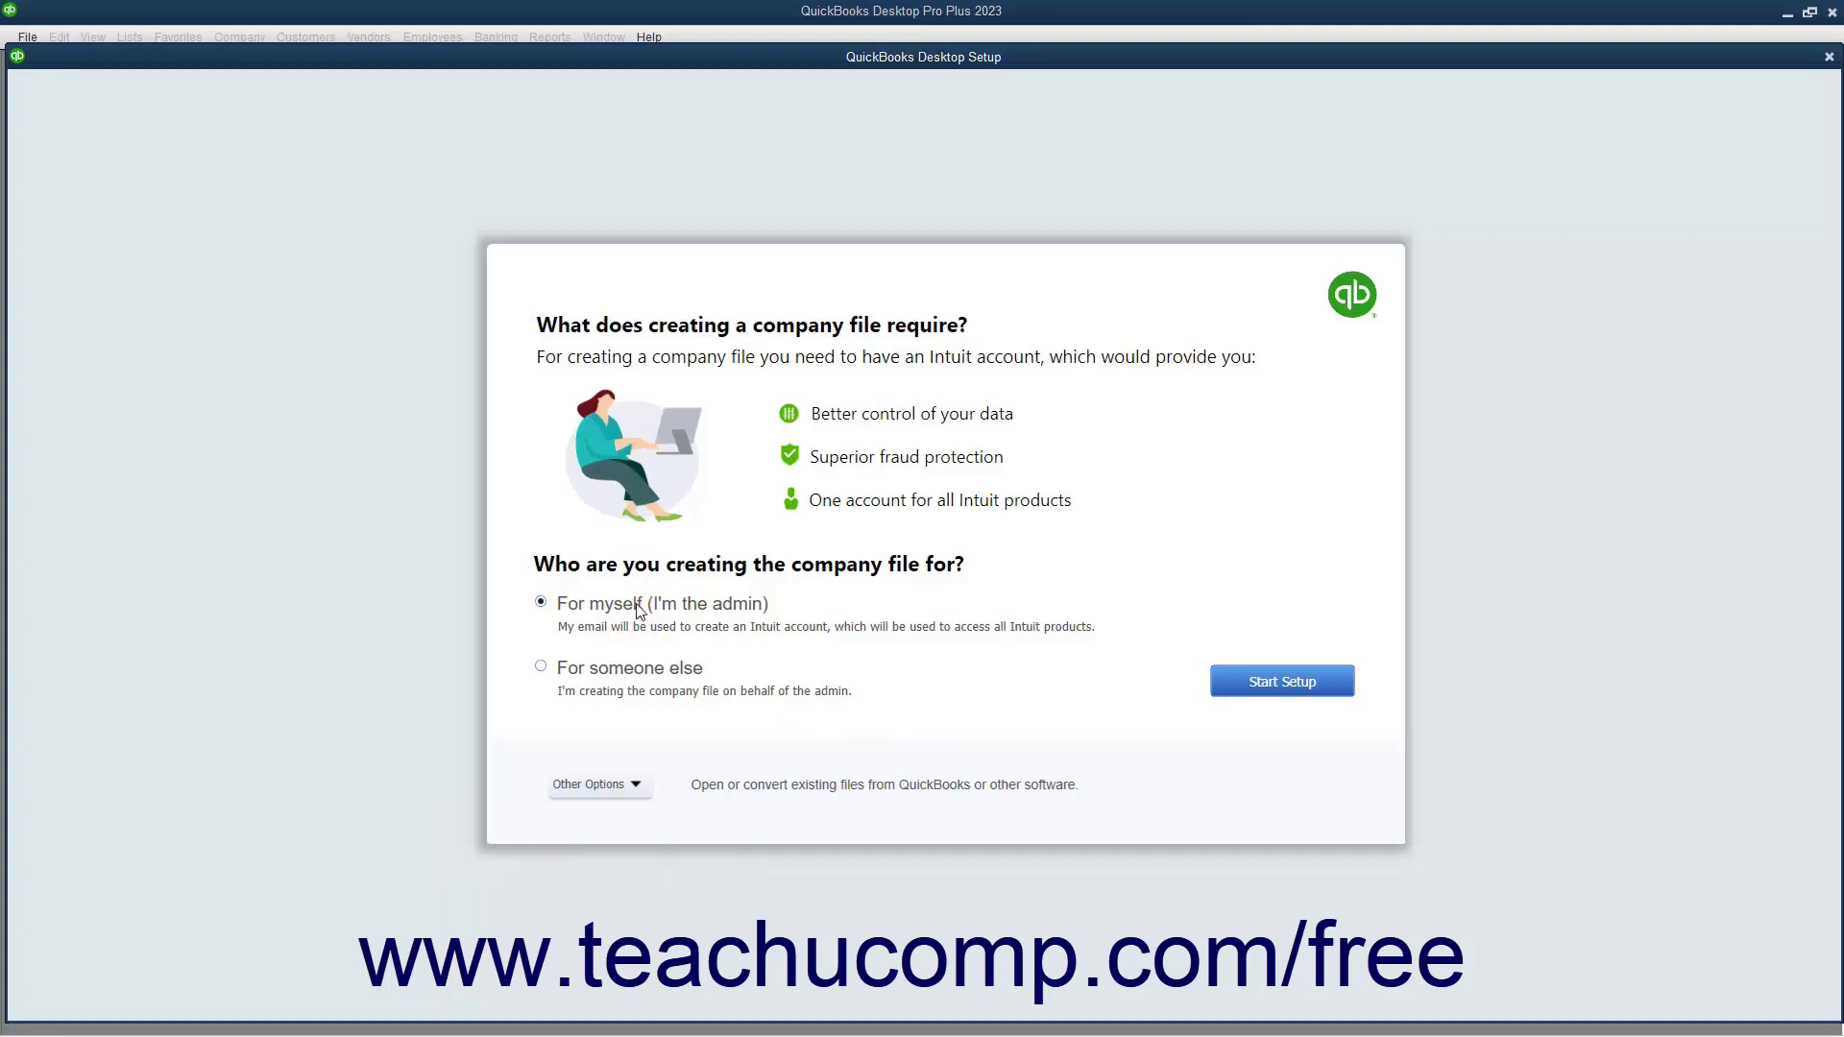
pyautogui.click(1235, 679)
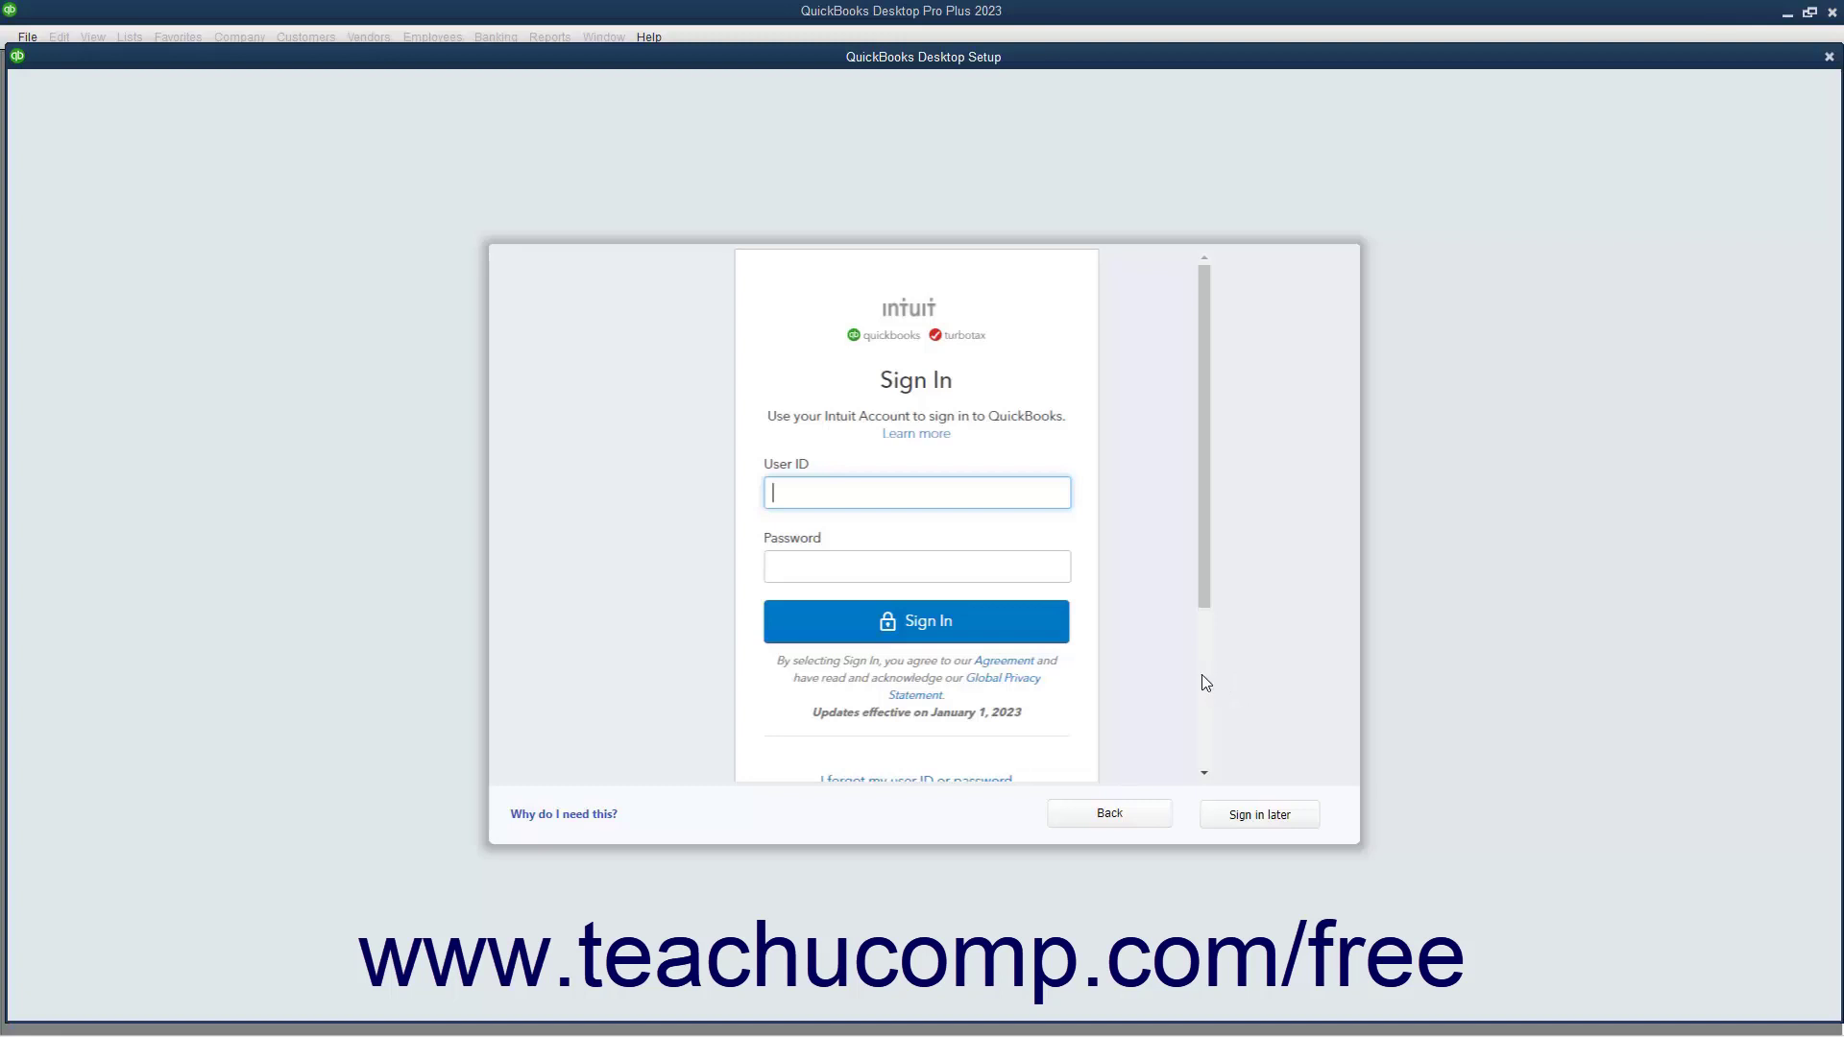
# Inspect the blank User ID and Password fields and scroll down to Create an account
pyautogui.click(844, 495)
pyautogui.click(799, 570)
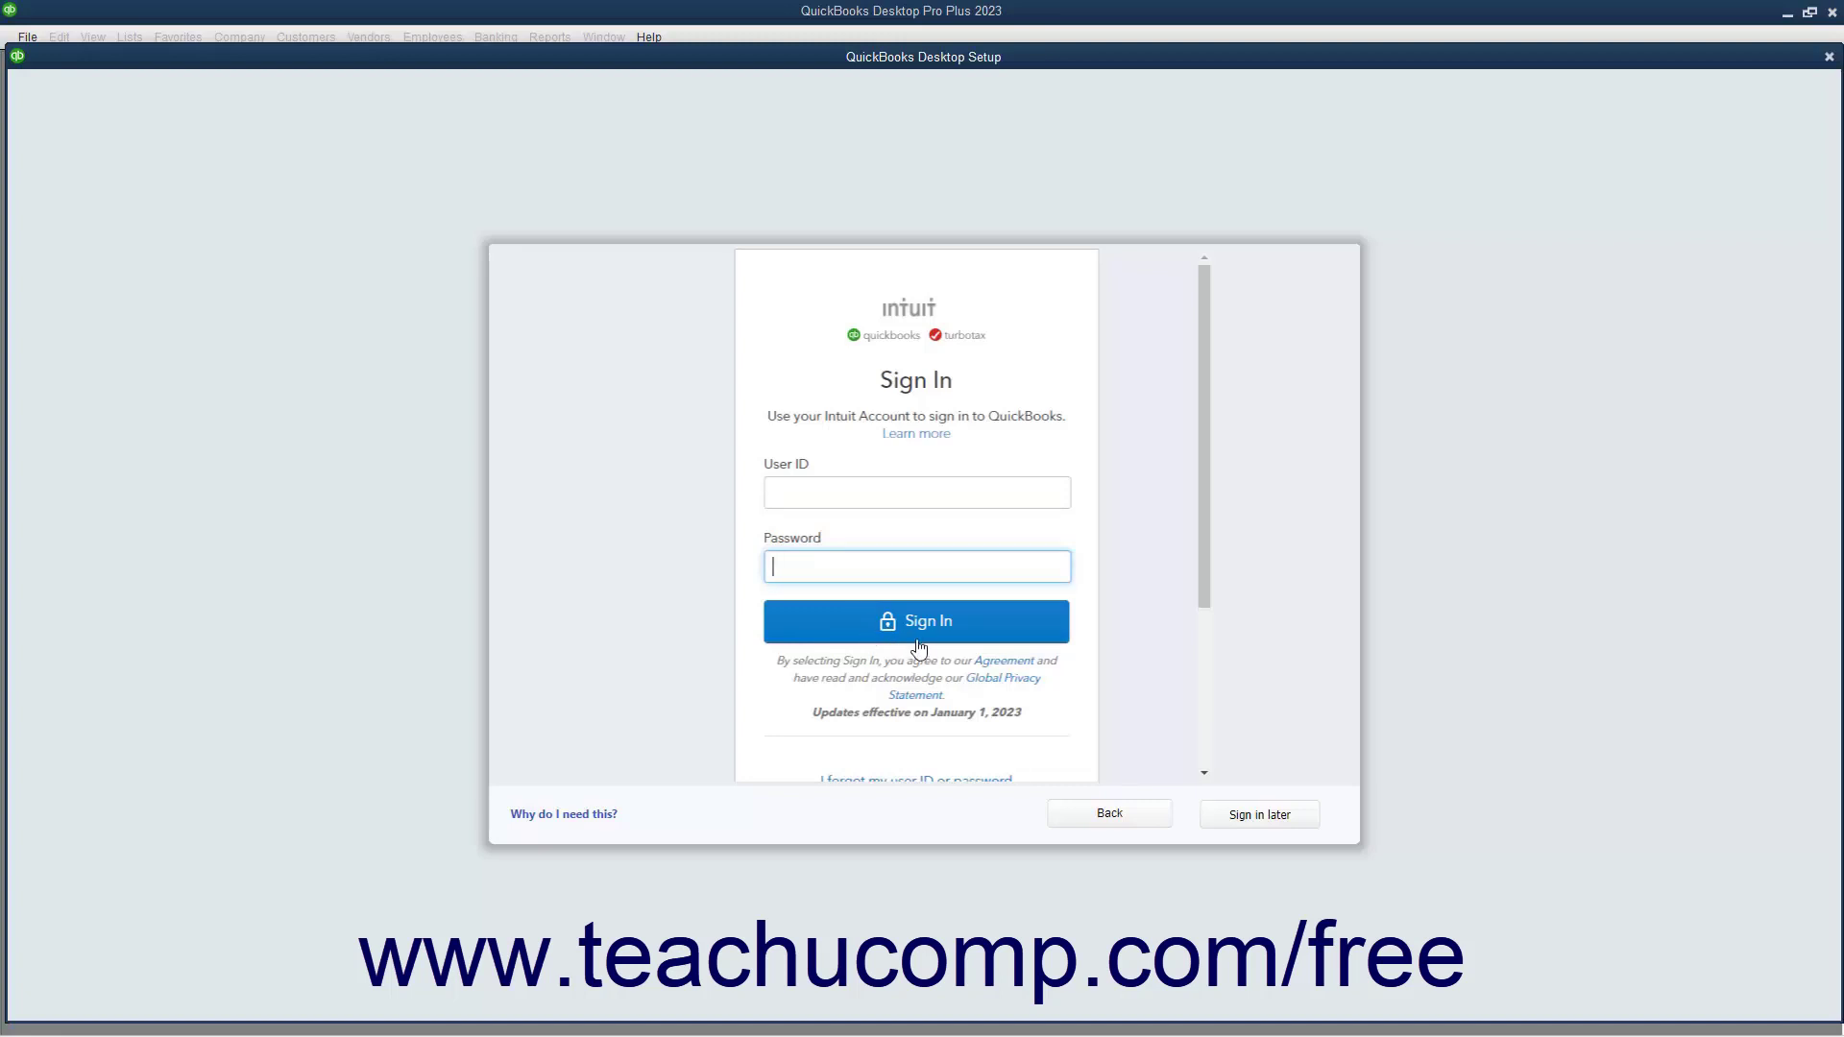
pyautogui.scroll(-2, 946, 653)
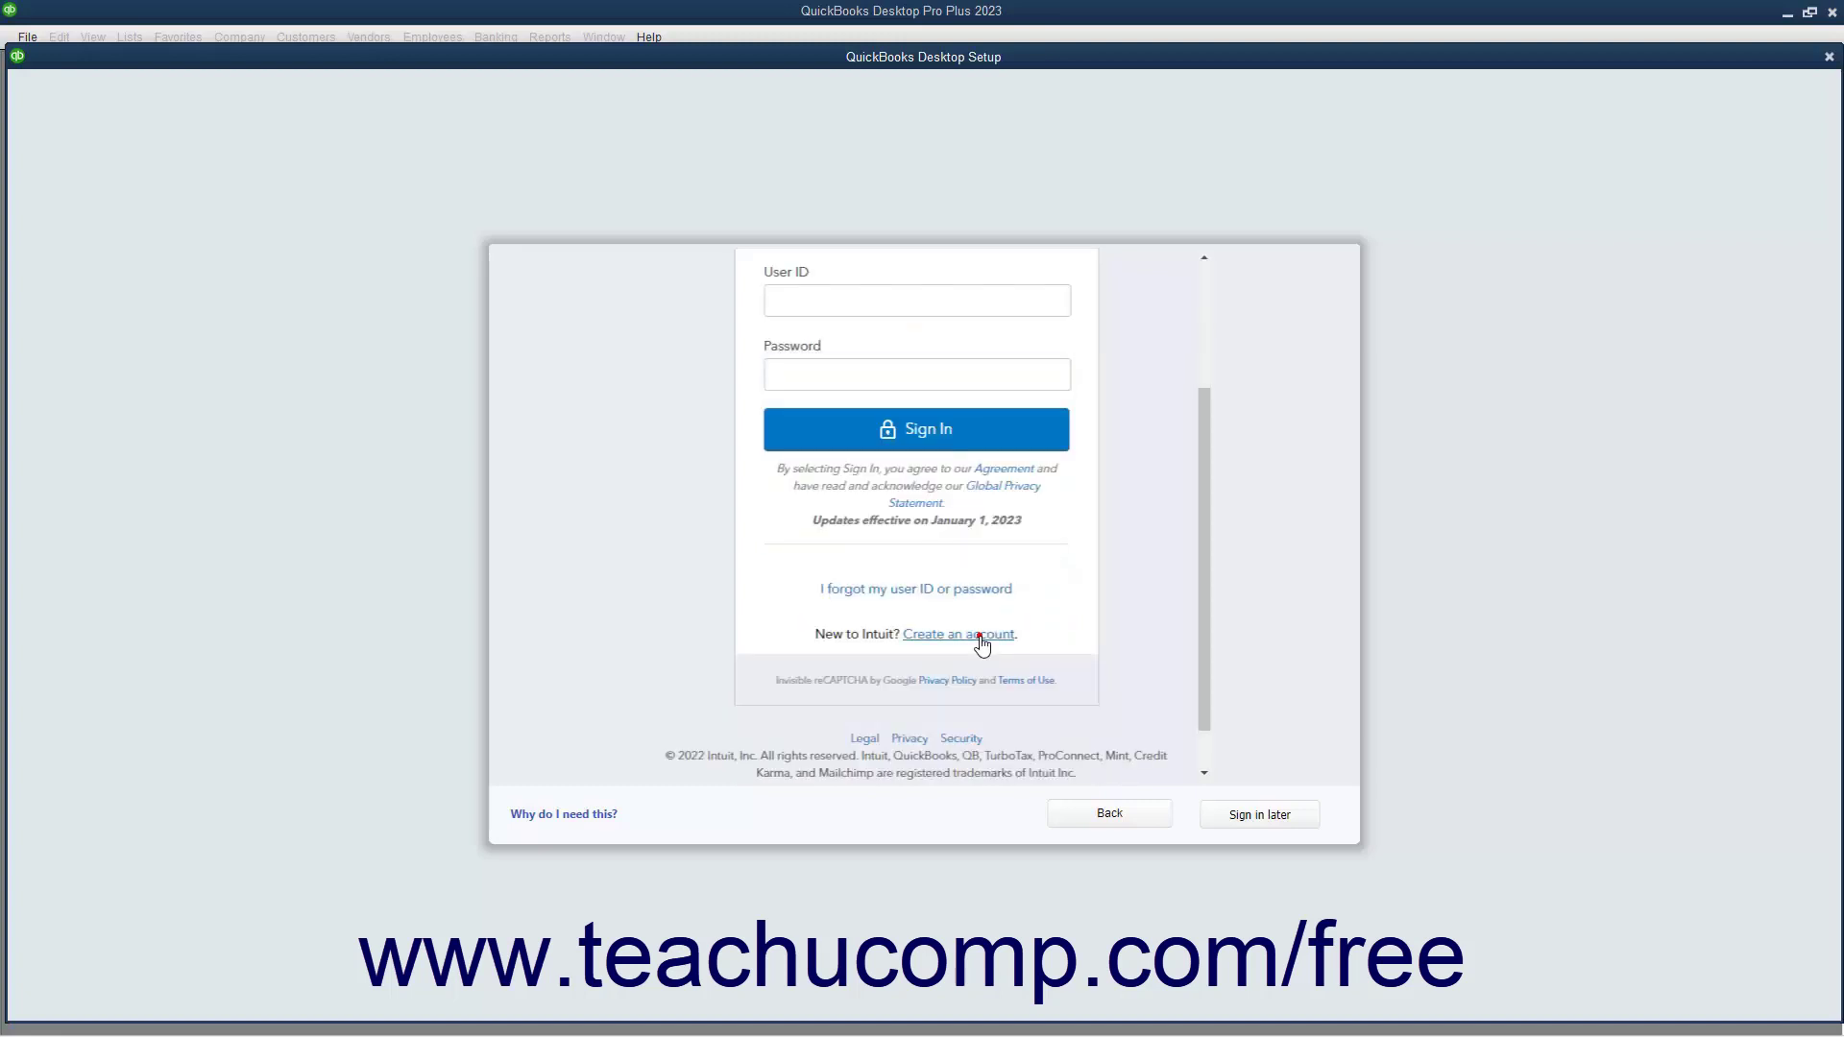
# Open Create an account and look over the sign-up form's Email and Password fields
pyautogui.click(980, 641)
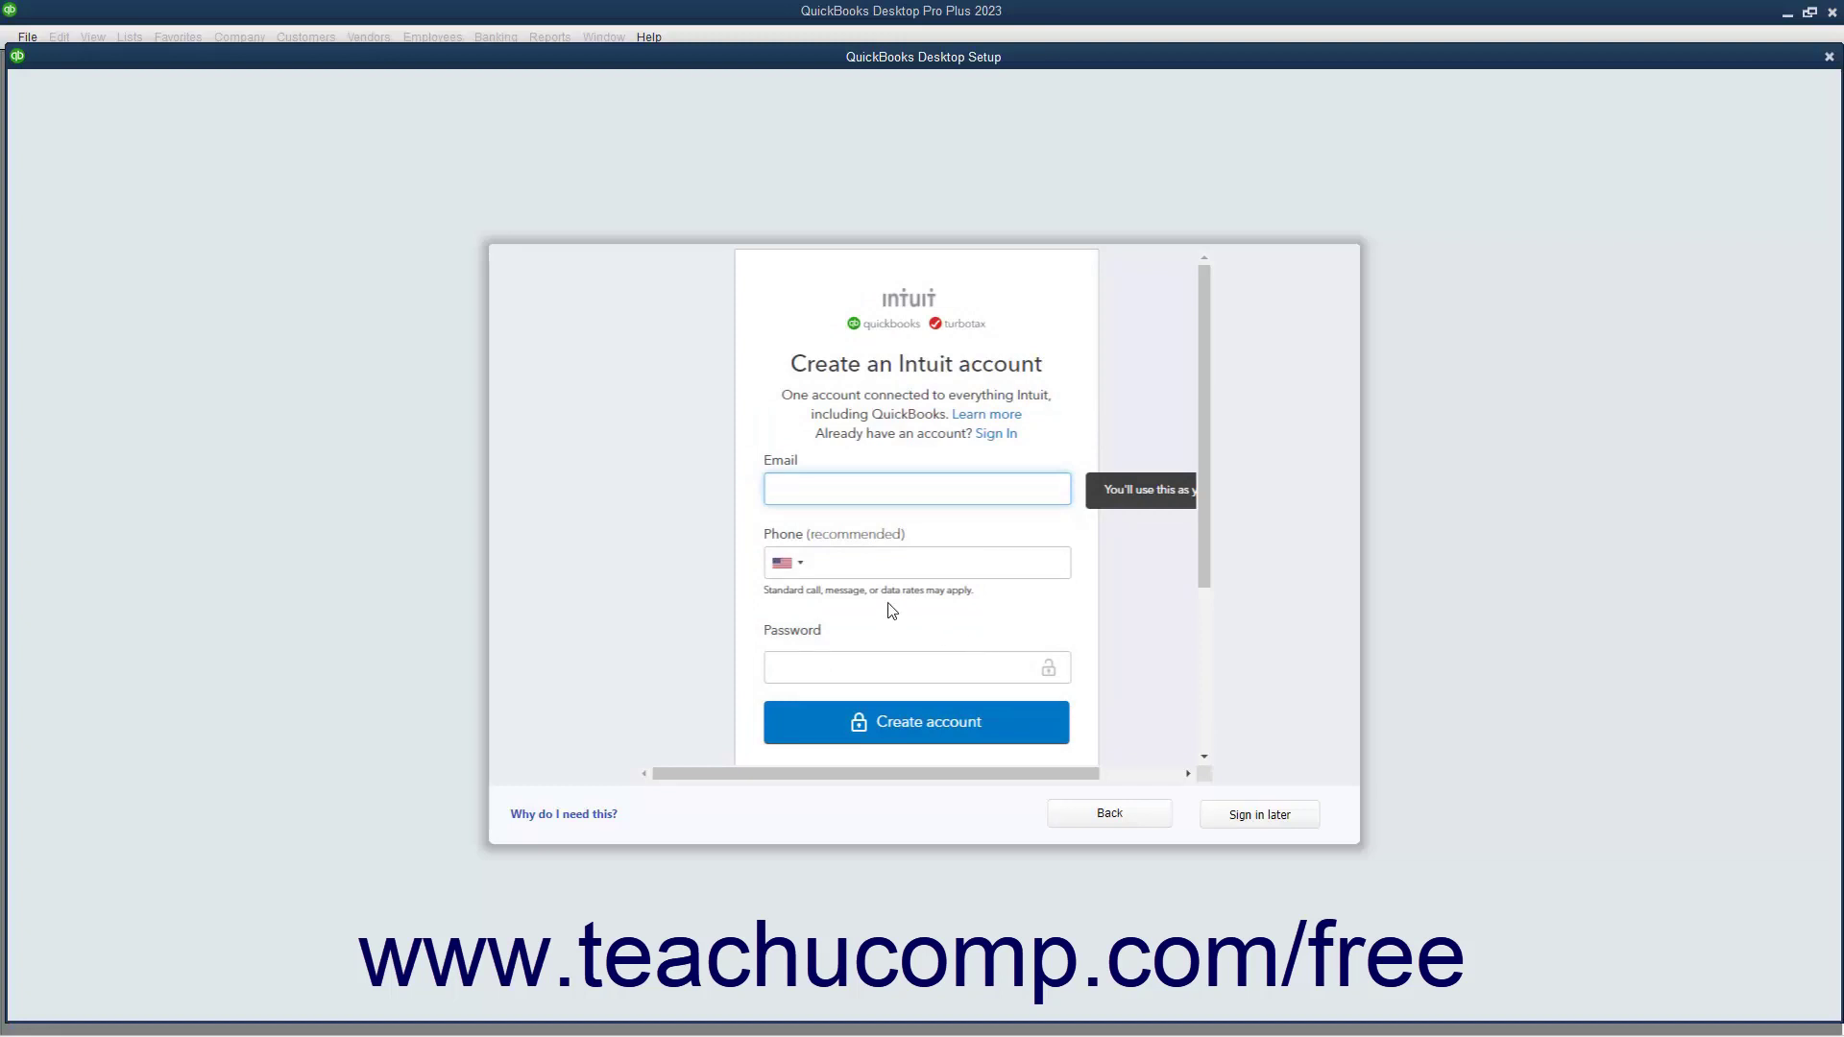
pyautogui.click(845, 495)
pyautogui.scroll(-2, 852, 560)
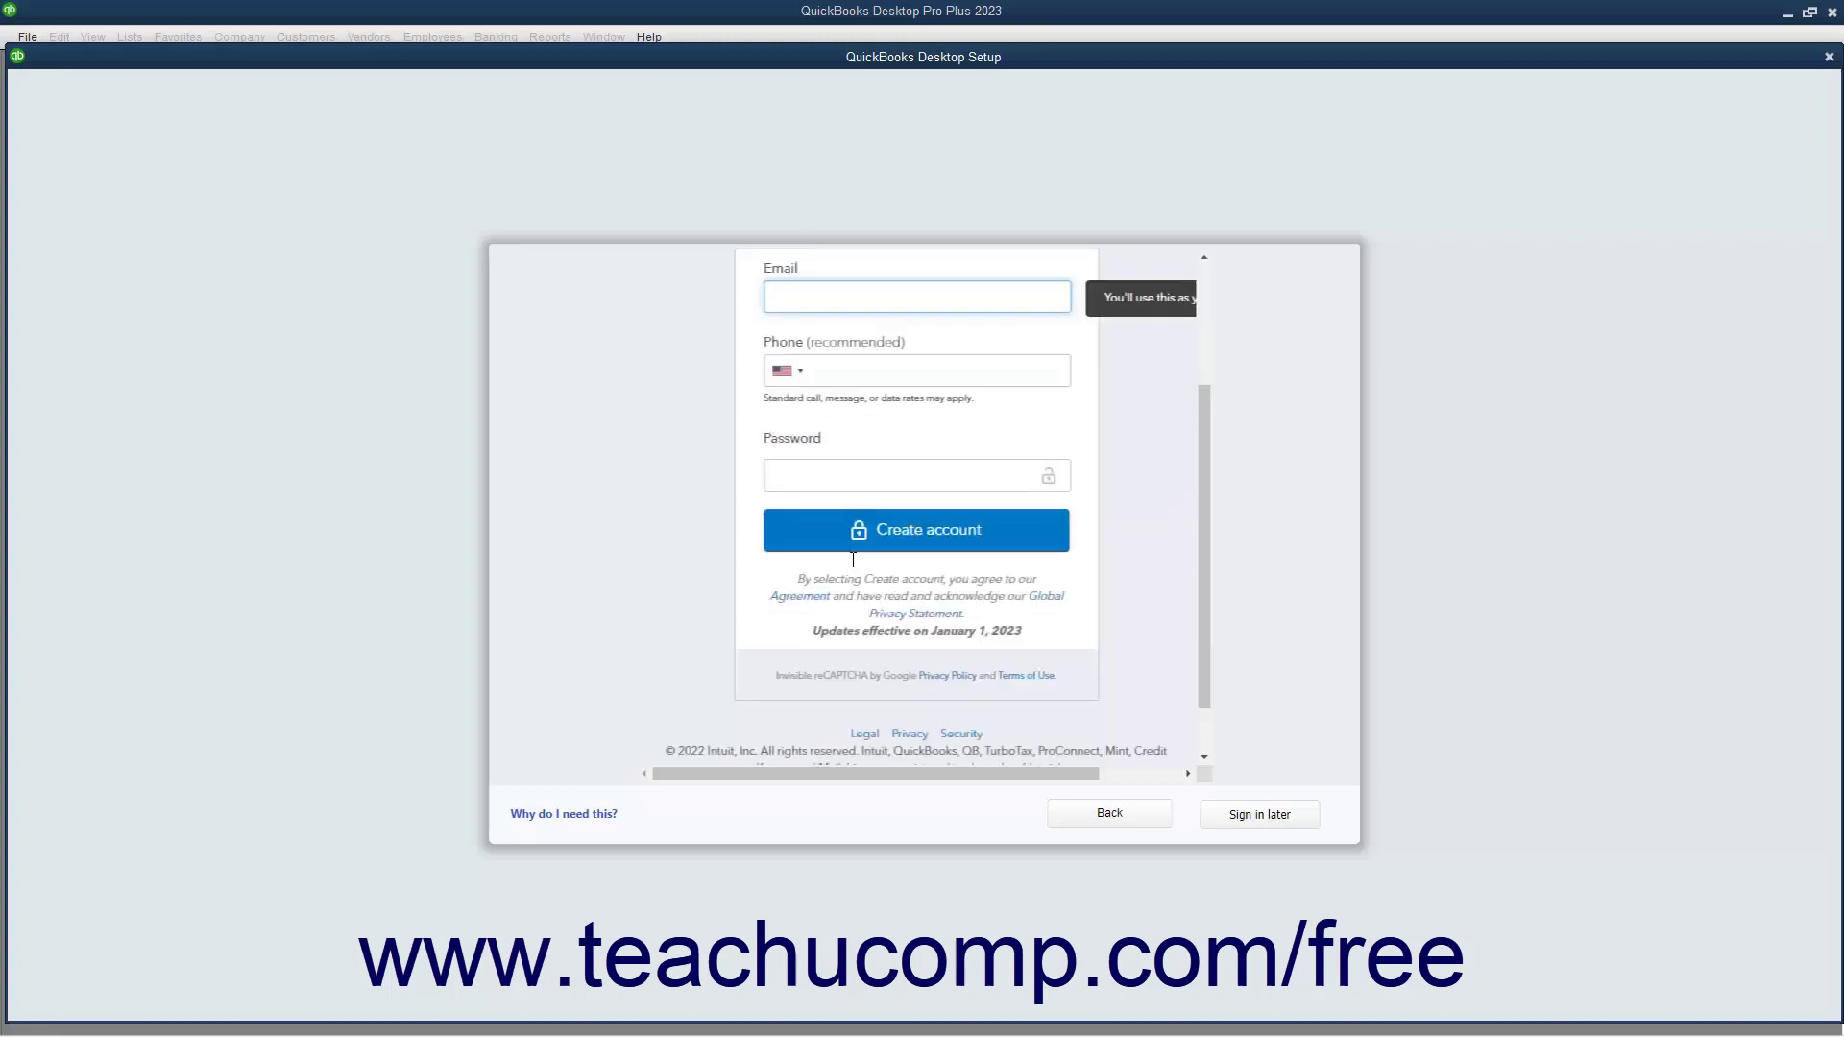
pyautogui.click(845, 470)
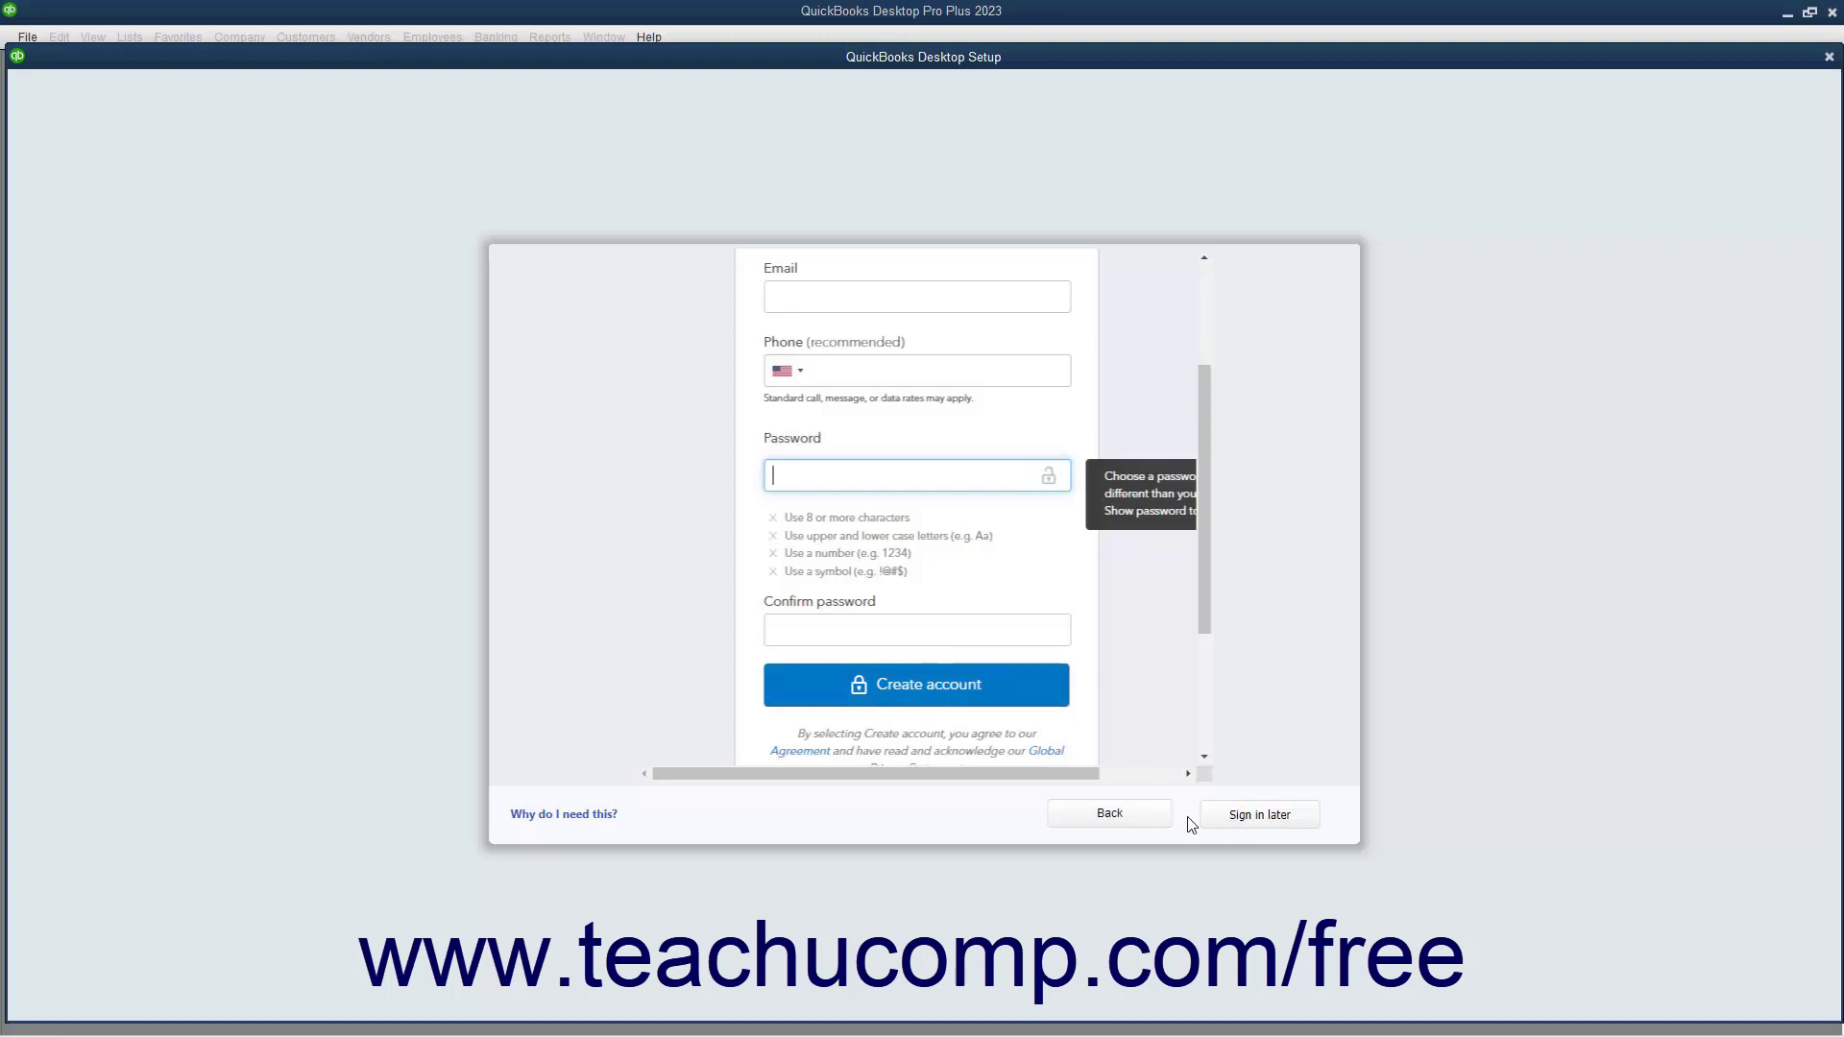
# Go back, choose For someone else, start setup, and enter 'Simple Samples' as Business Name
pyautogui.click(1111, 816)
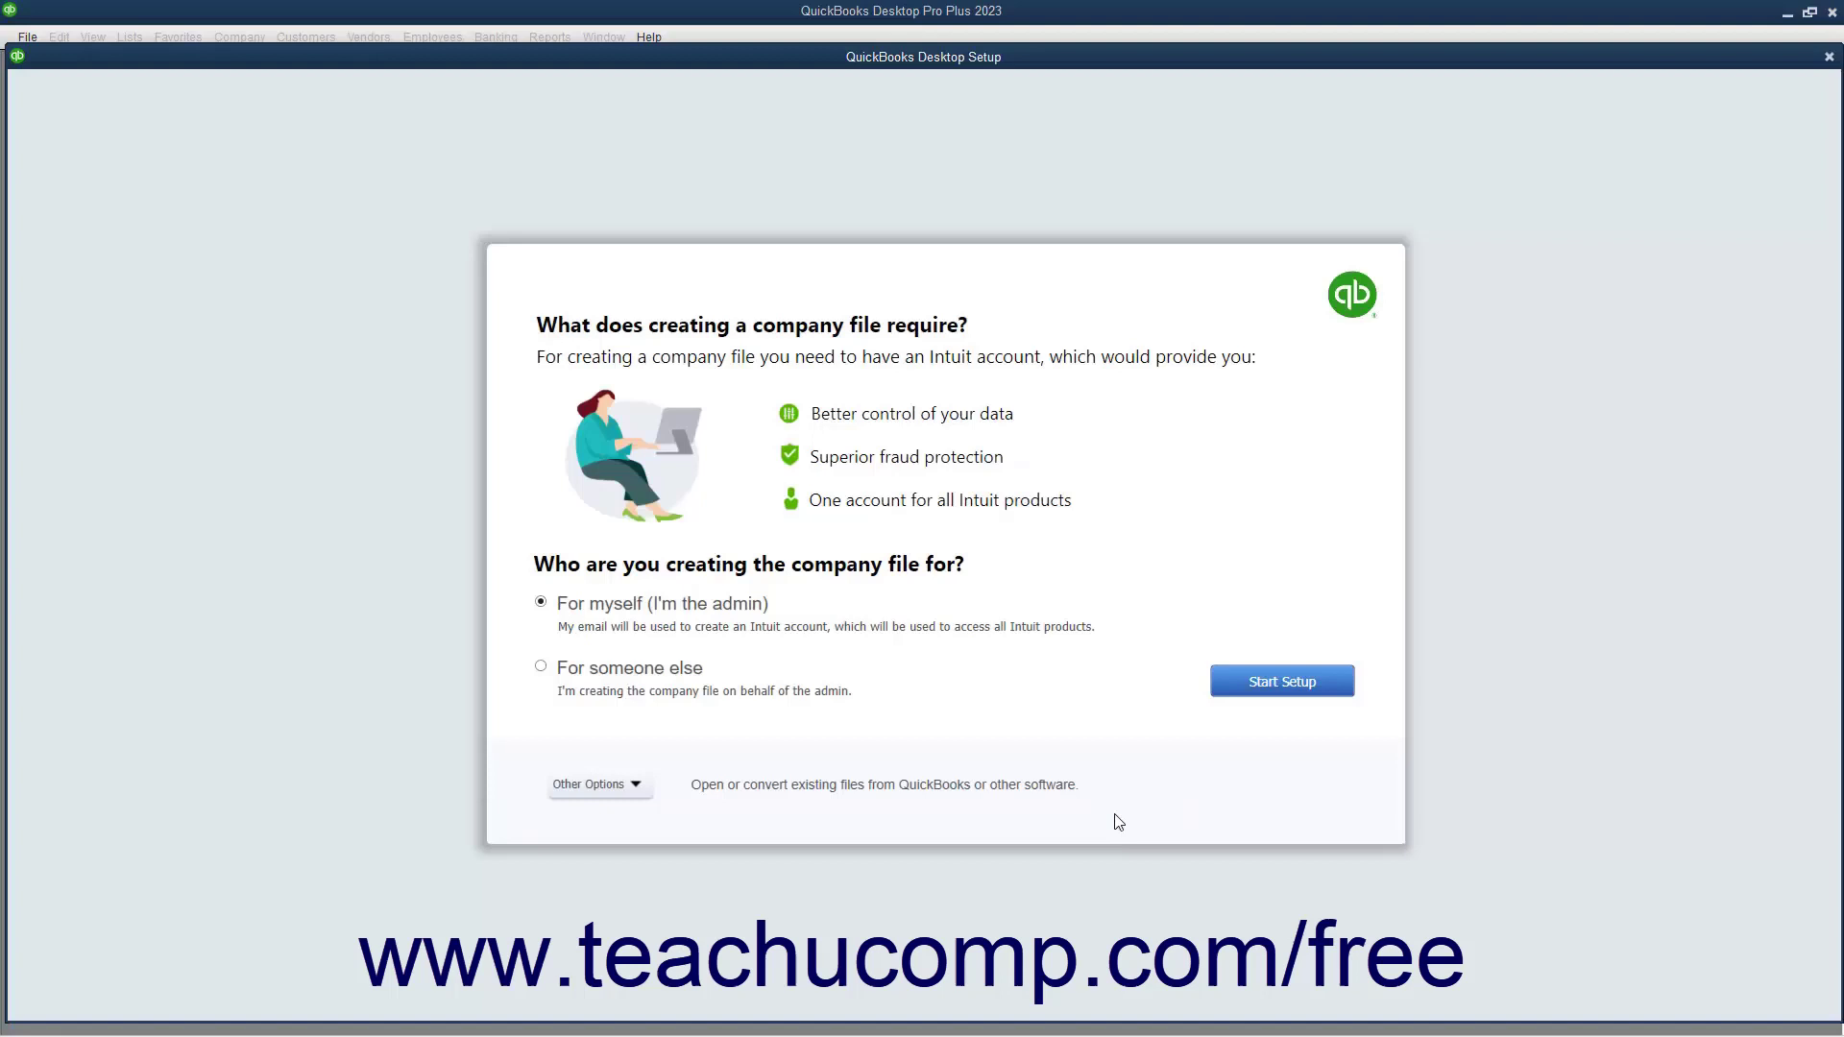
pyautogui.click(555, 673)
pyautogui.click(1304, 692)
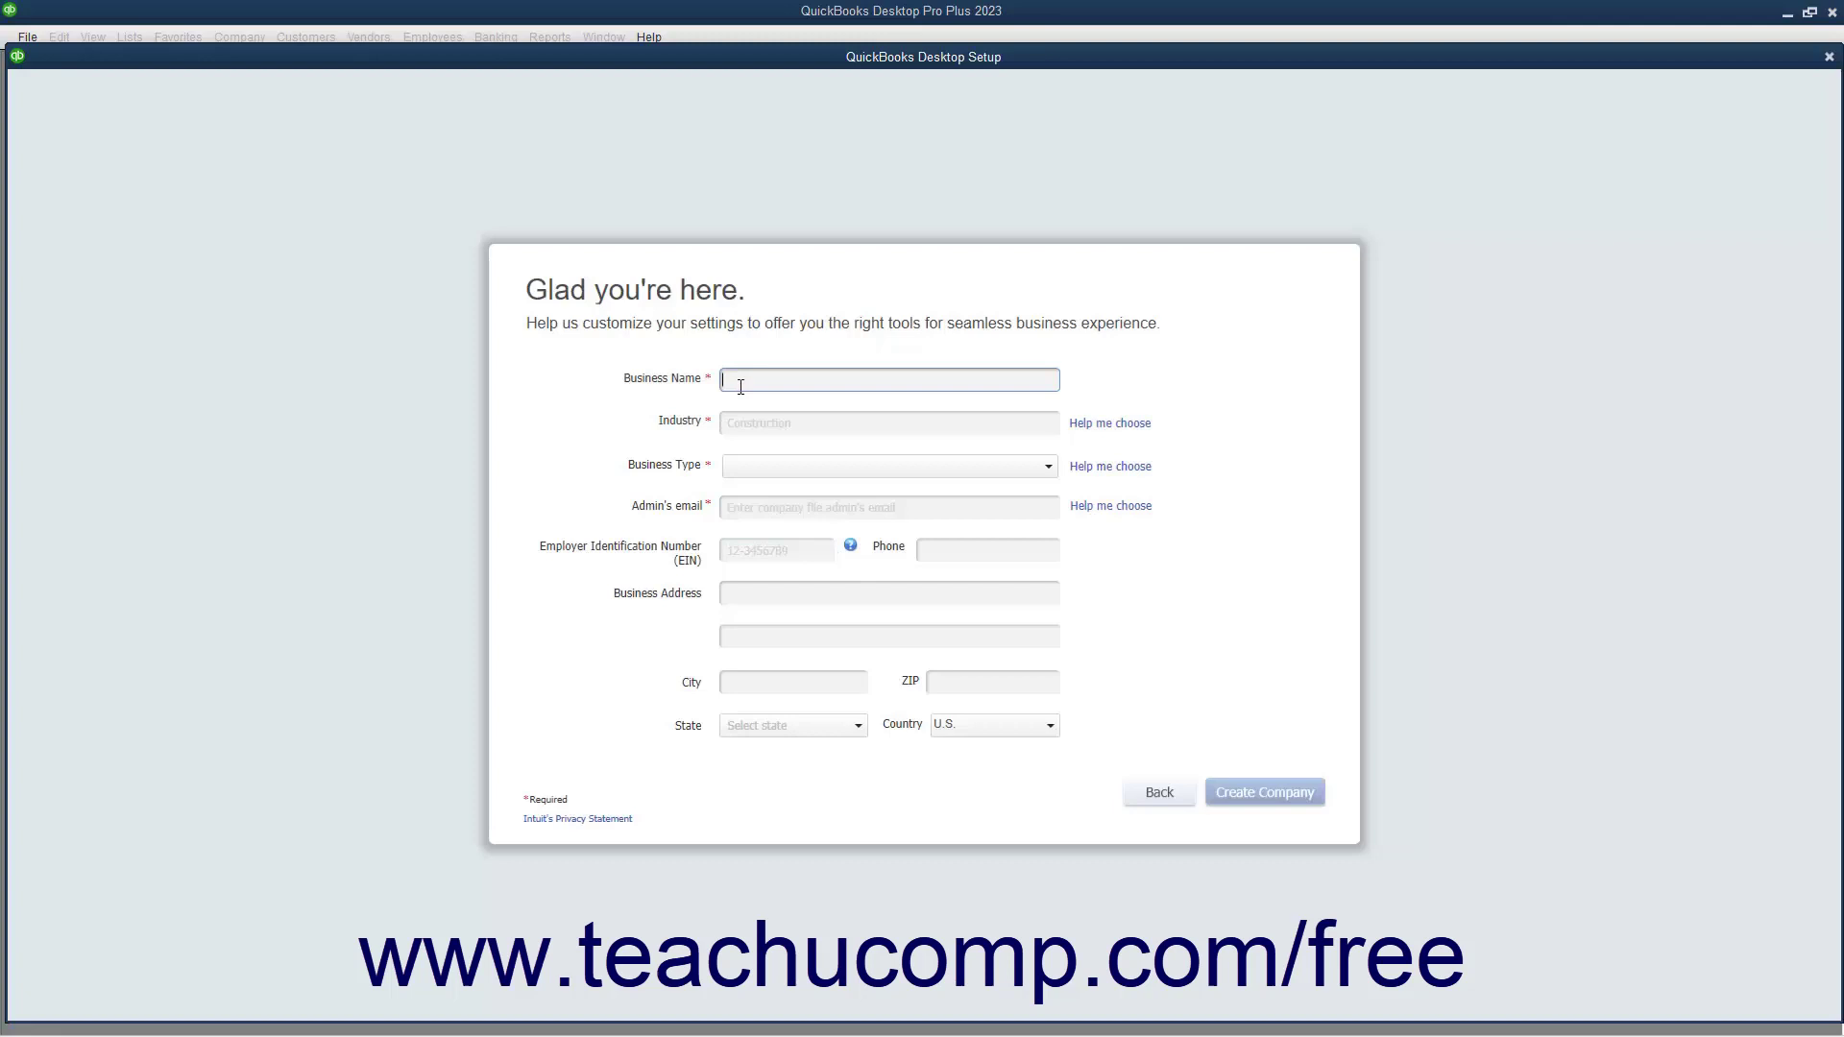
pyautogui.write('Simple Samples')
# Use Help me choose to set the industry to General Product-based Business
pyautogui.click(1099, 435)
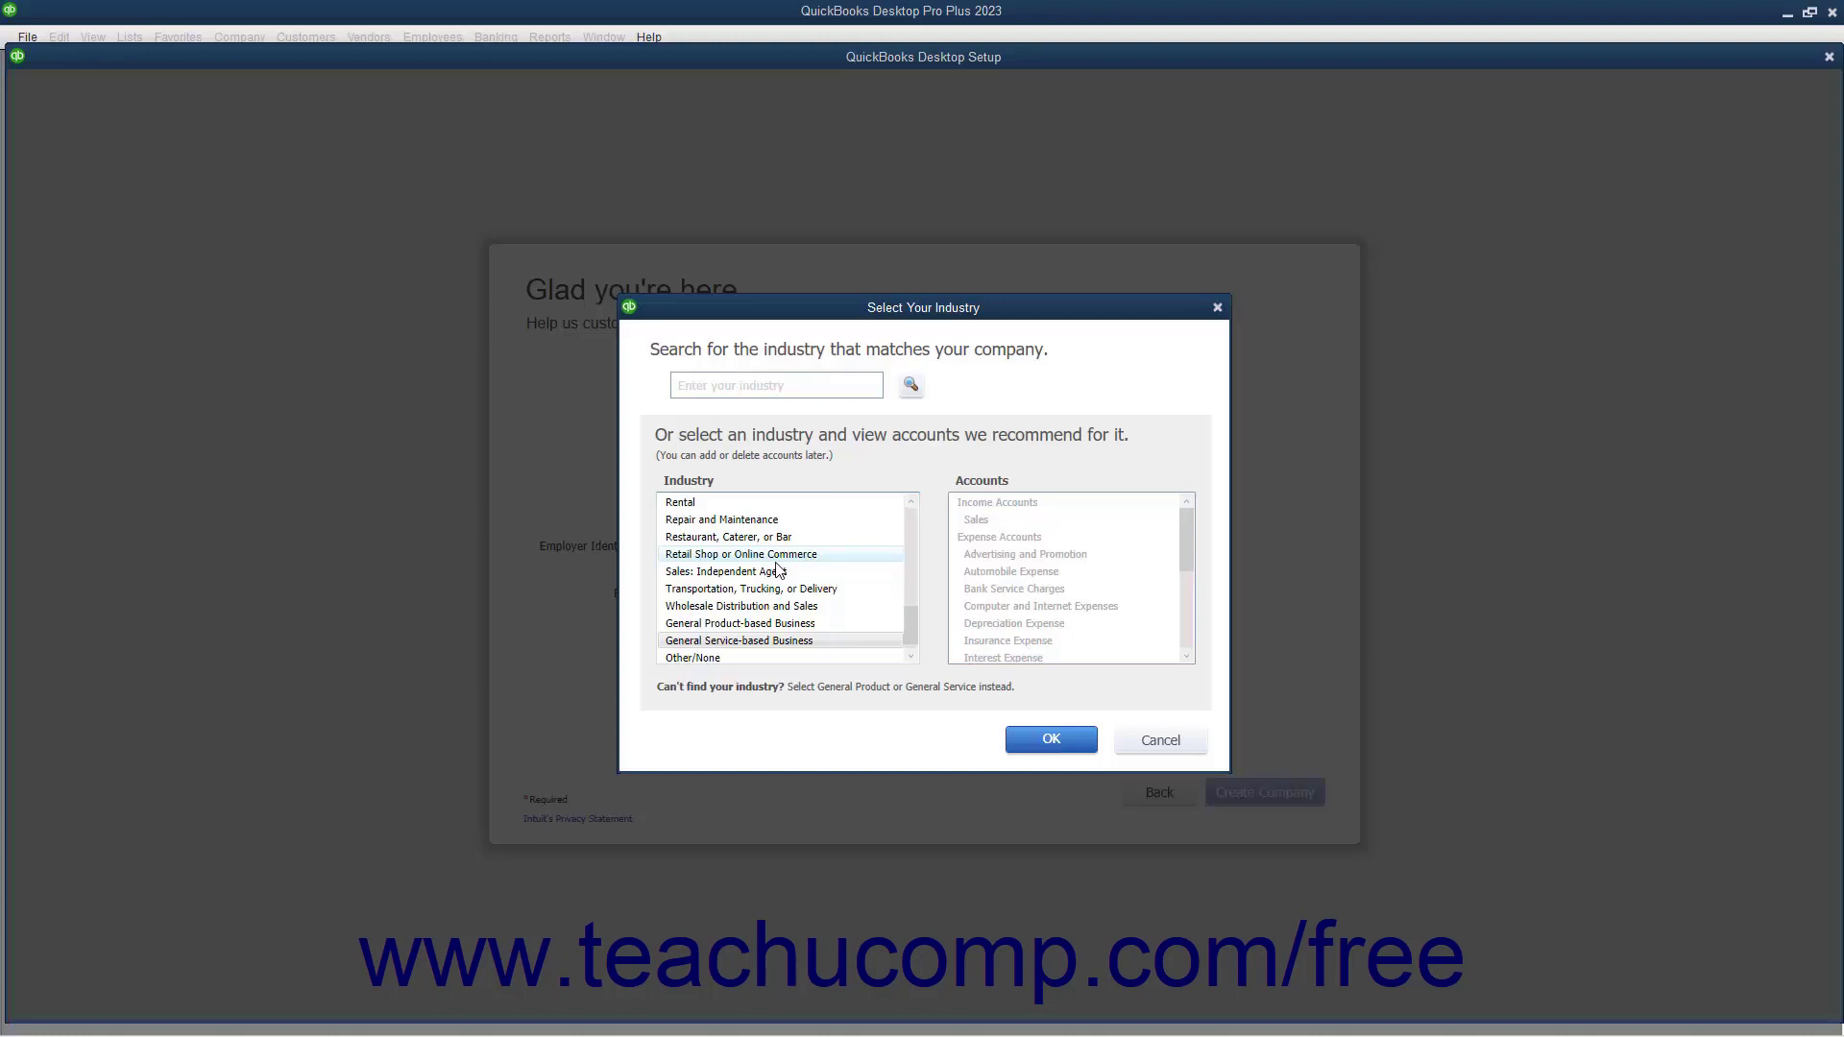
pyautogui.scroll(-1, 778, 568)
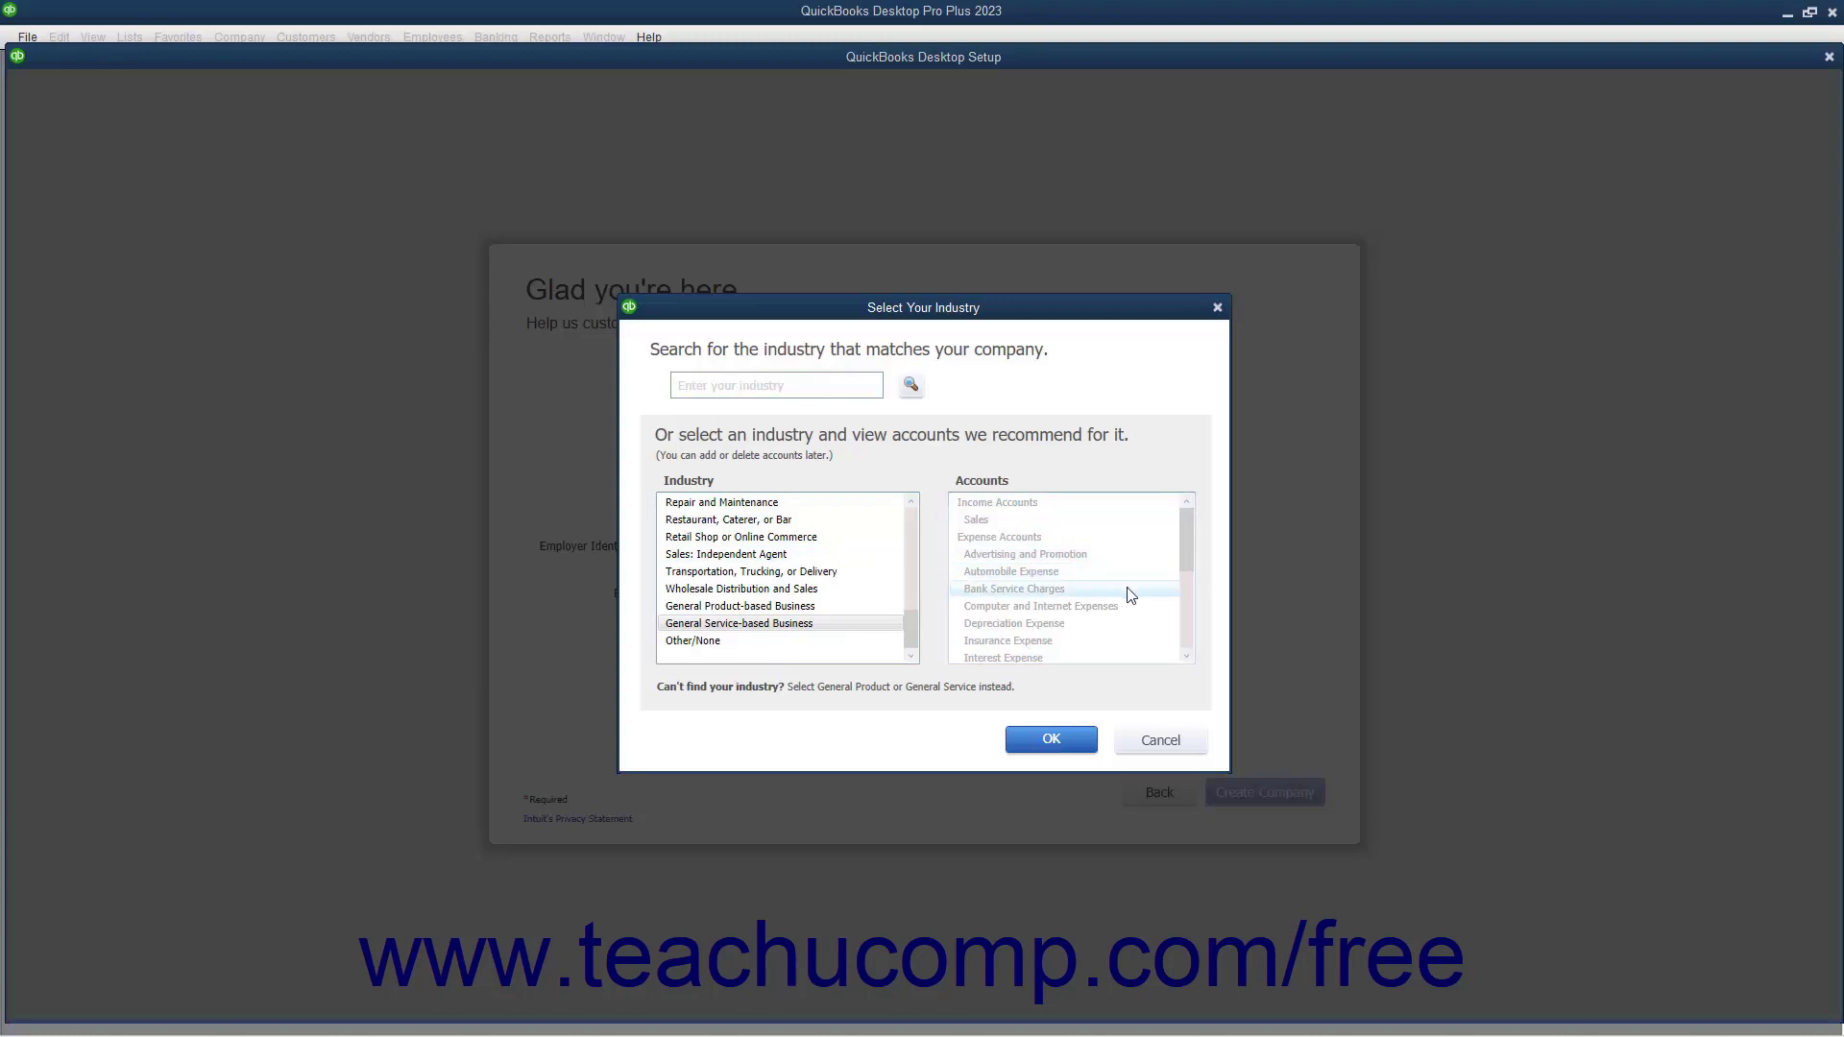
pyautogui.scroll(-4, 1139, 595)
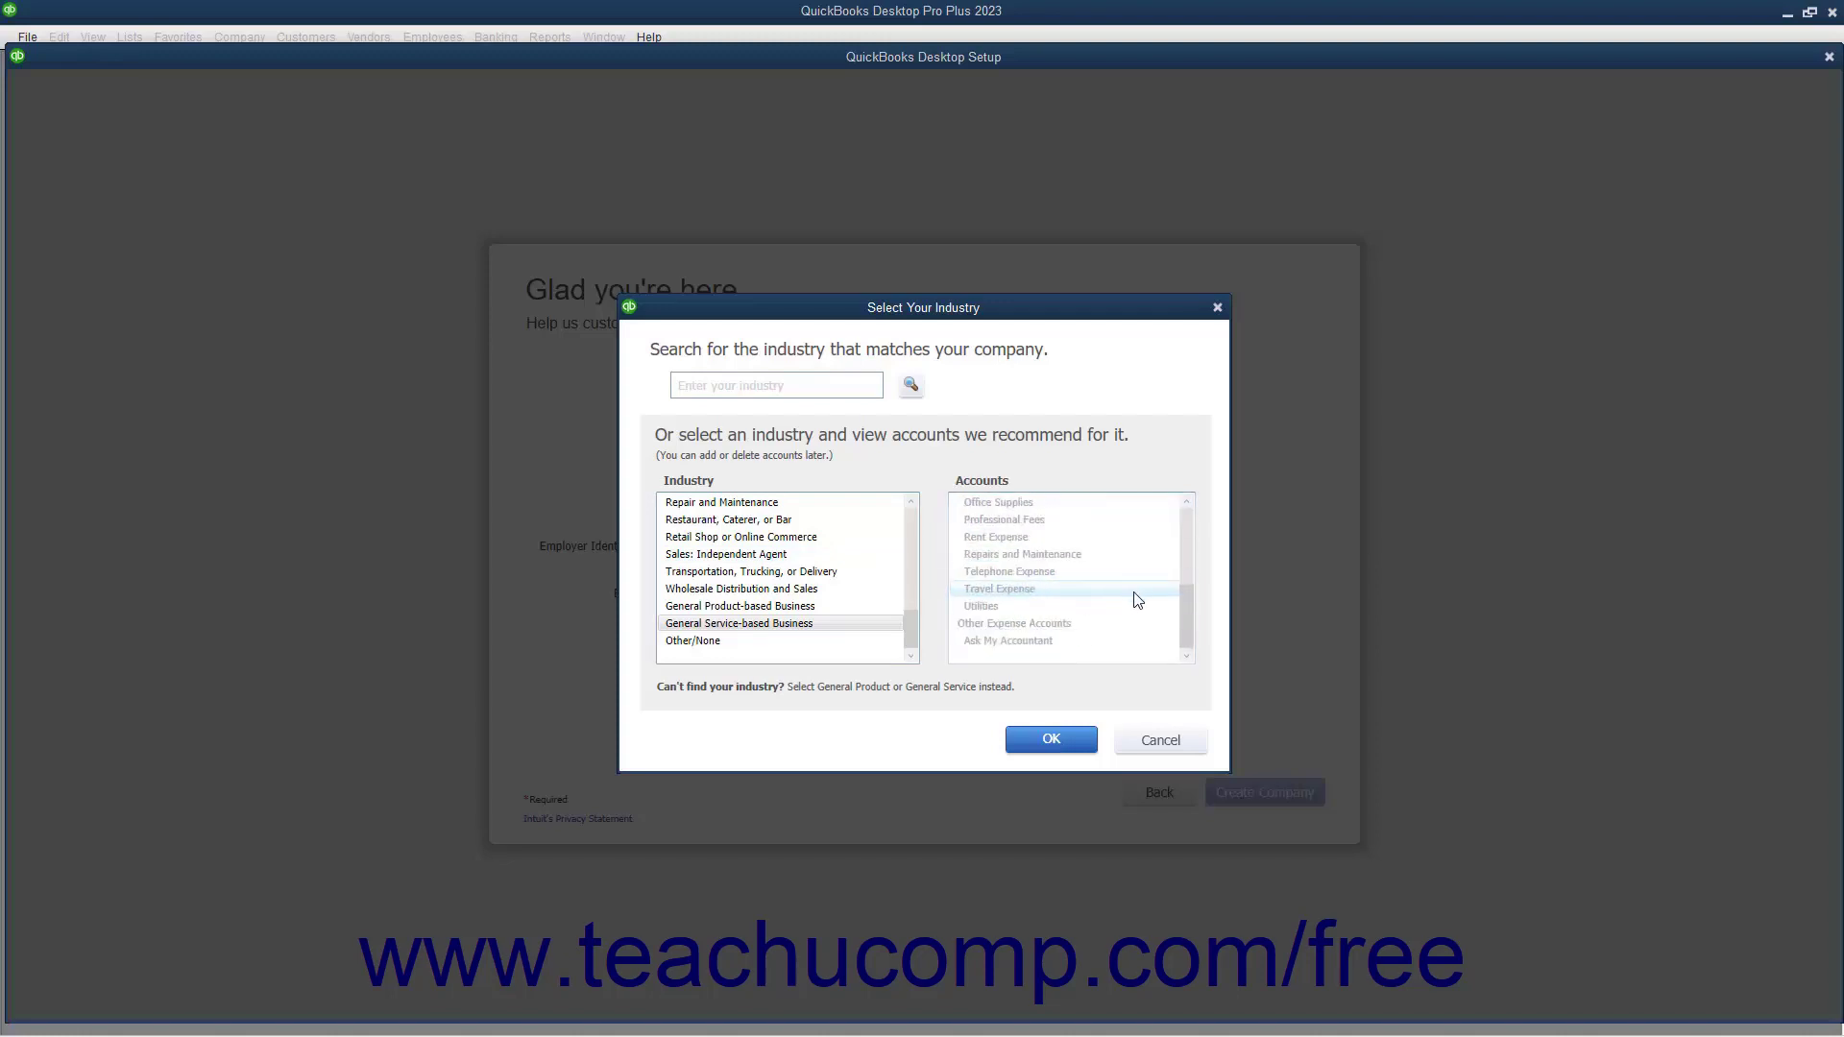
pyautogui.scroll(4, 1137, 600)
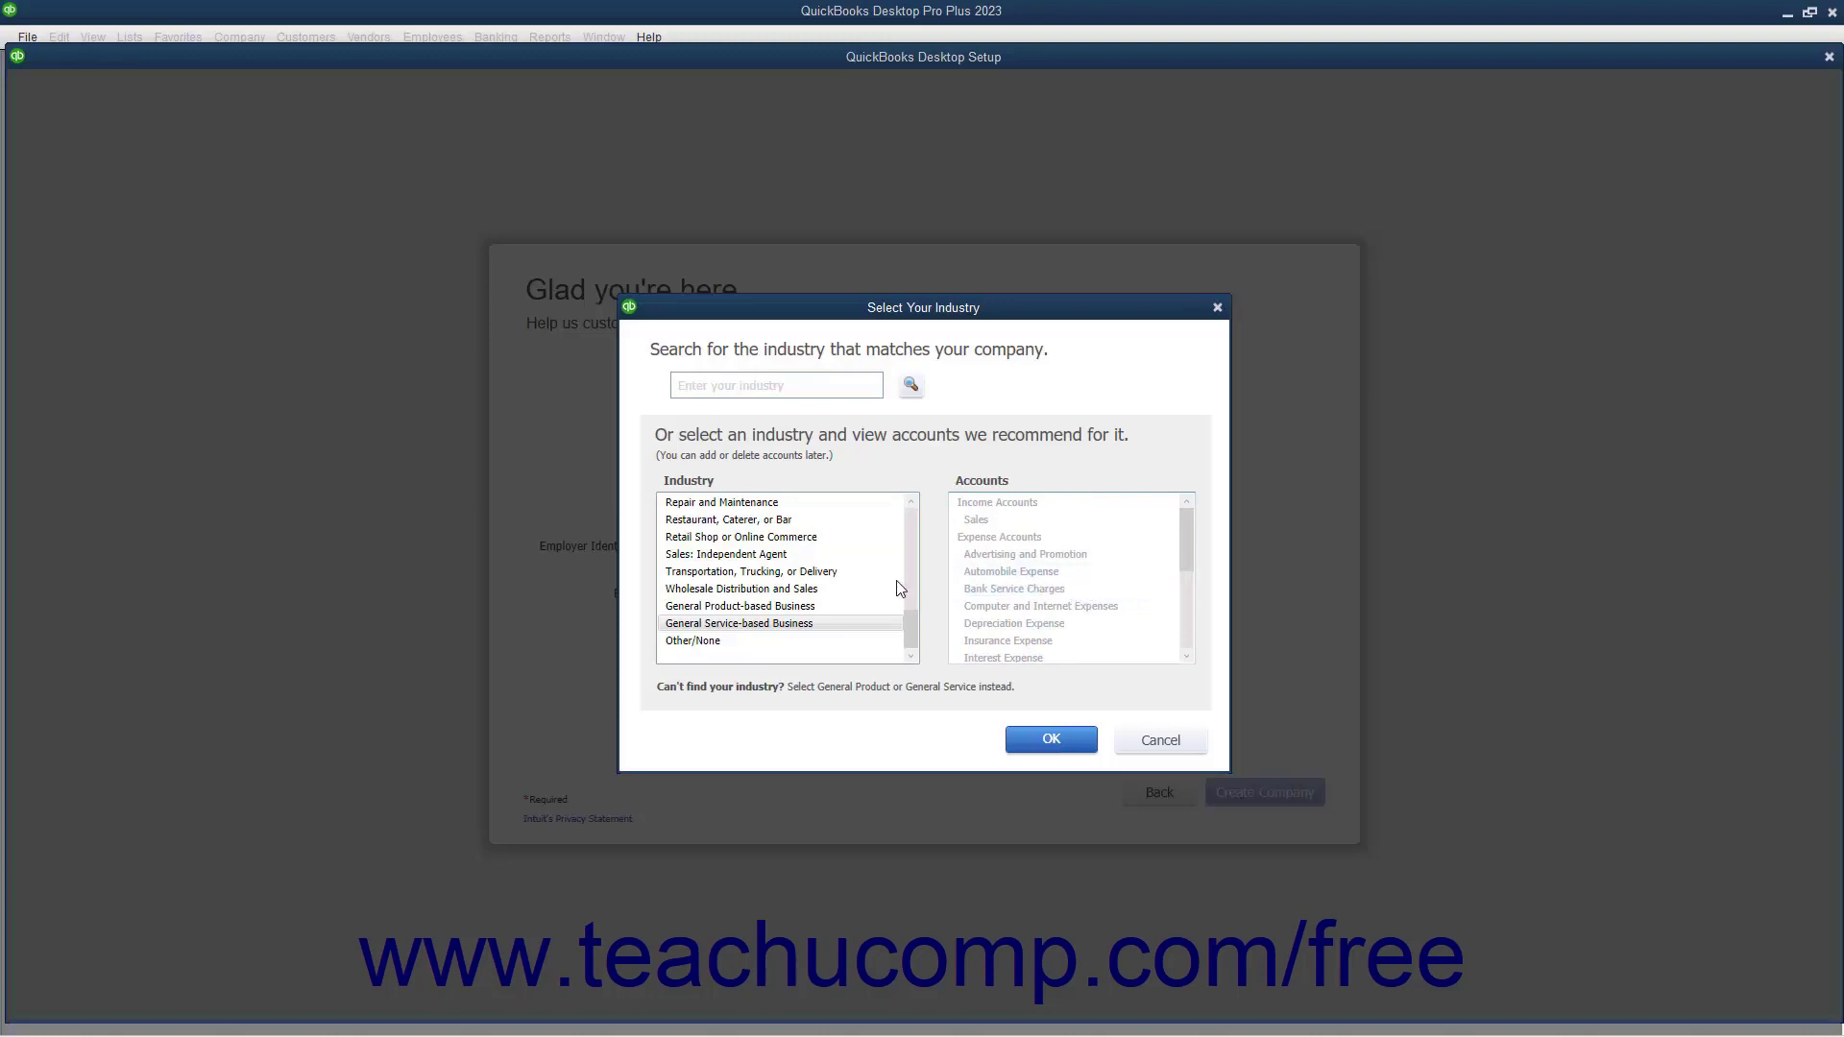
pyautogui.click(801, 608)
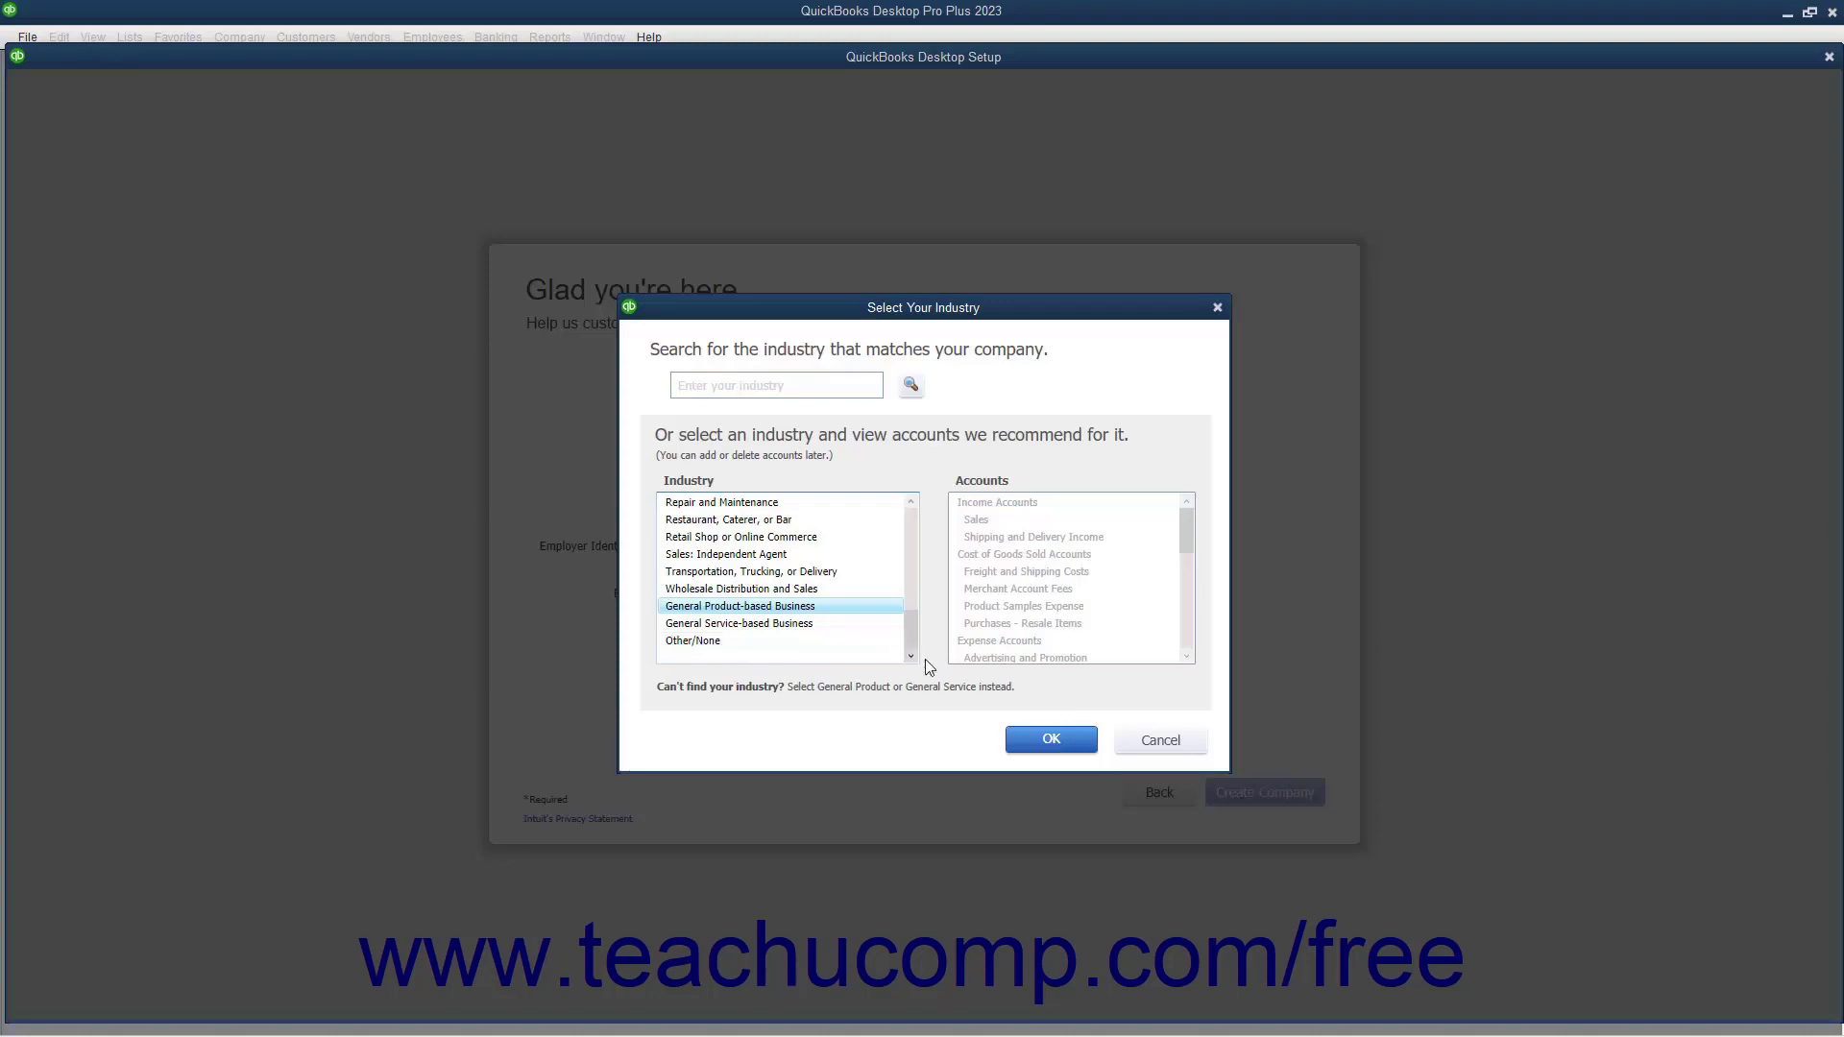
pyautogui.click(1028, 741)
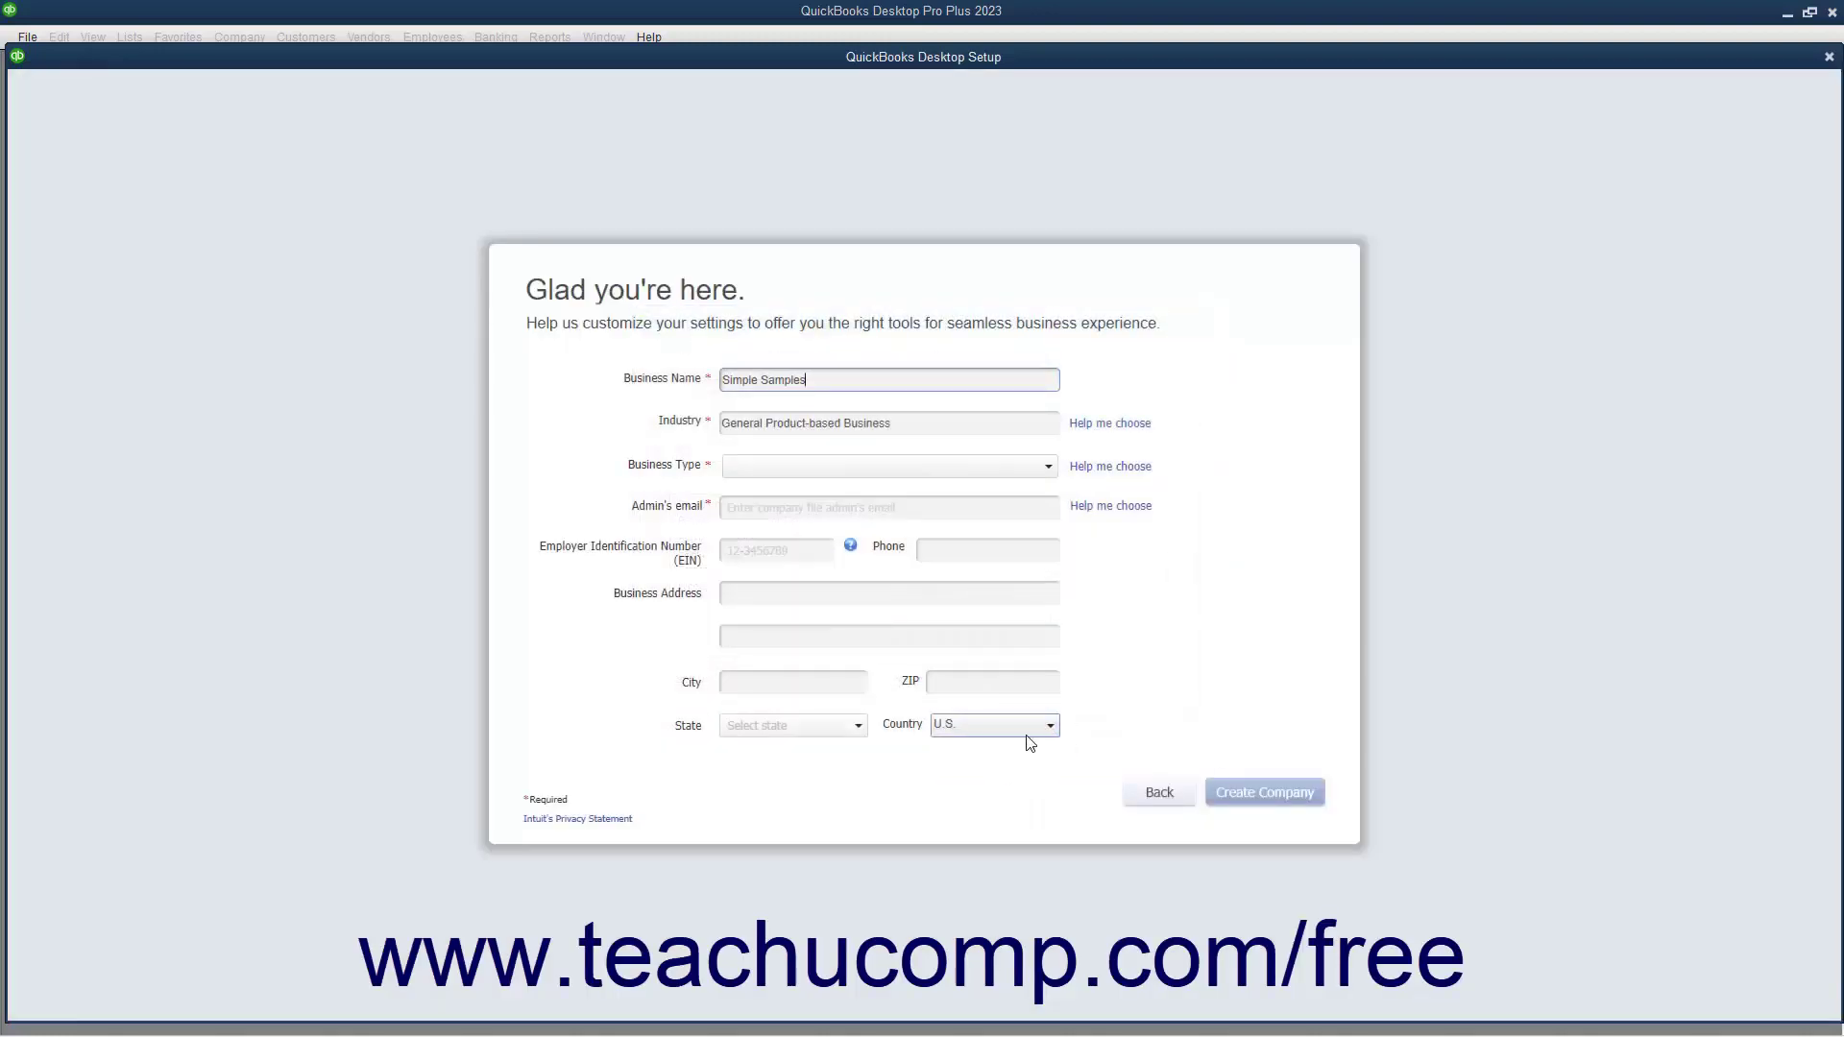
# Set Business Type to Sole Proprietorship, enter the admin's e-mail, and skip past EIN, Phone and Address
pyautogui.click(1037, 467)
pyautogui.click(988, 493)
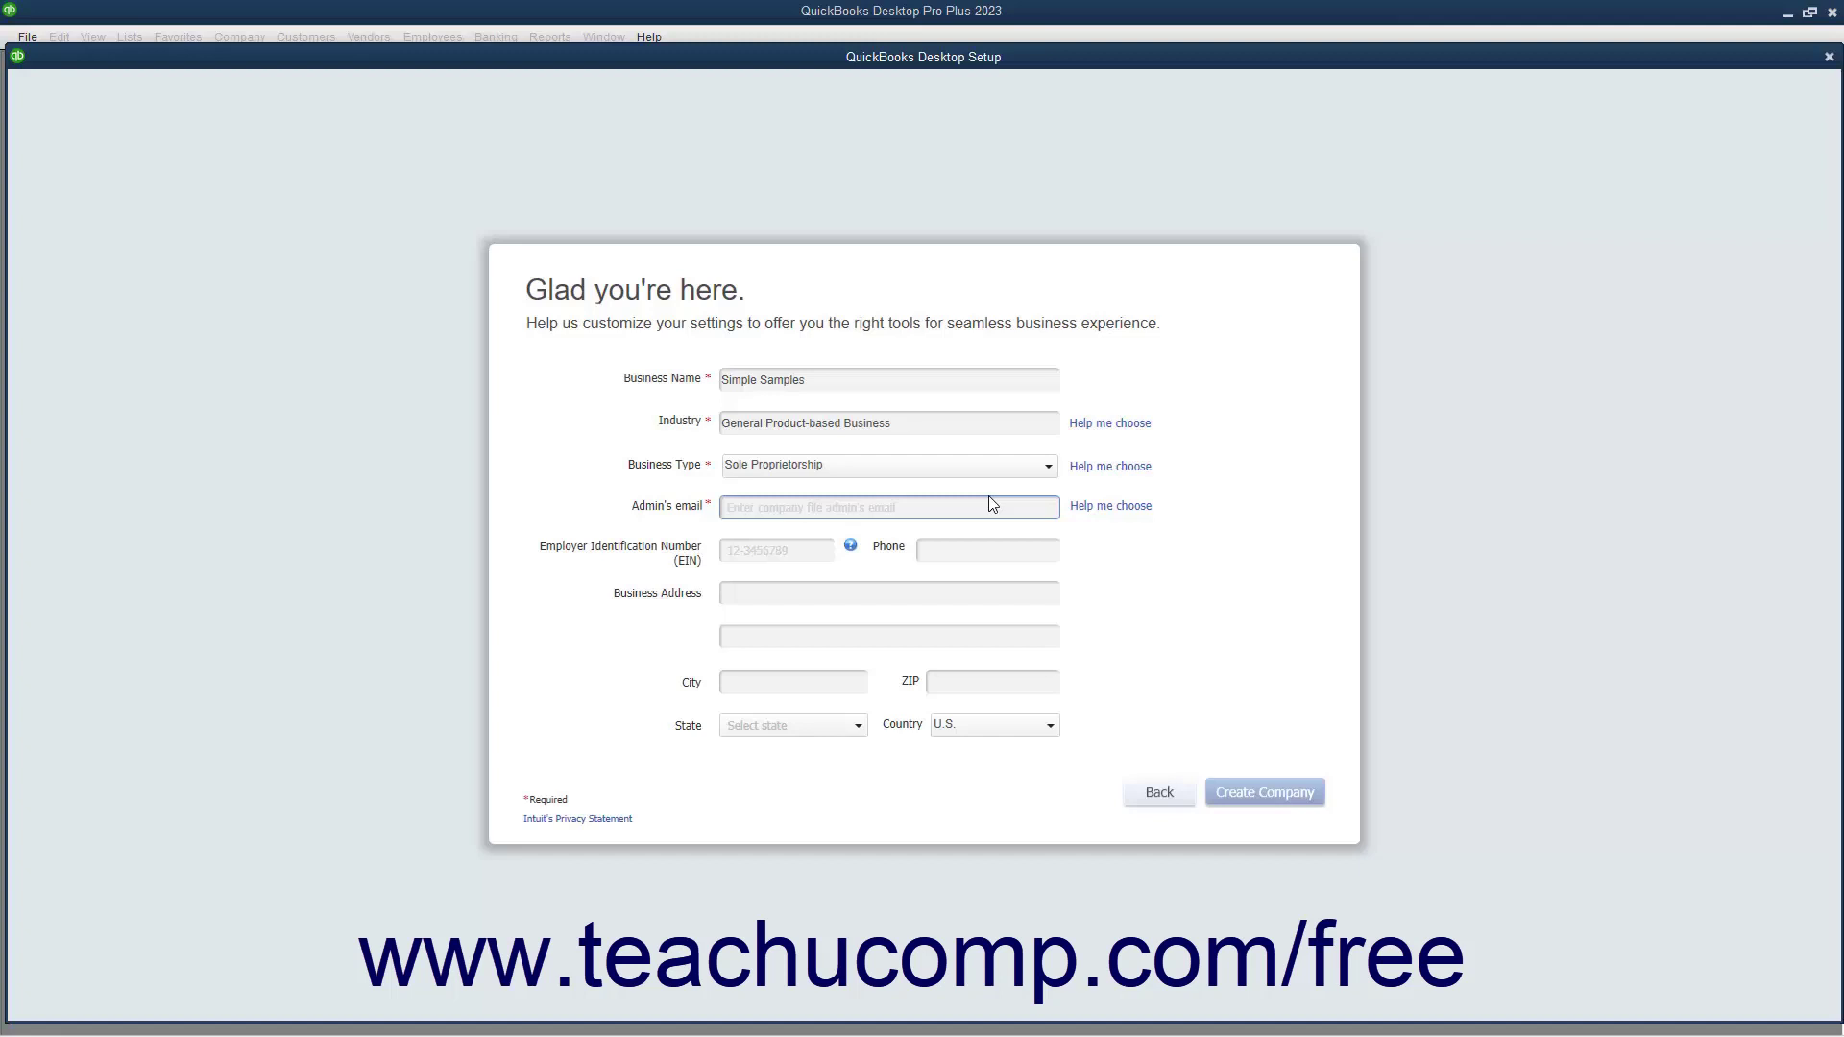
pyautogui.click(864, 518)
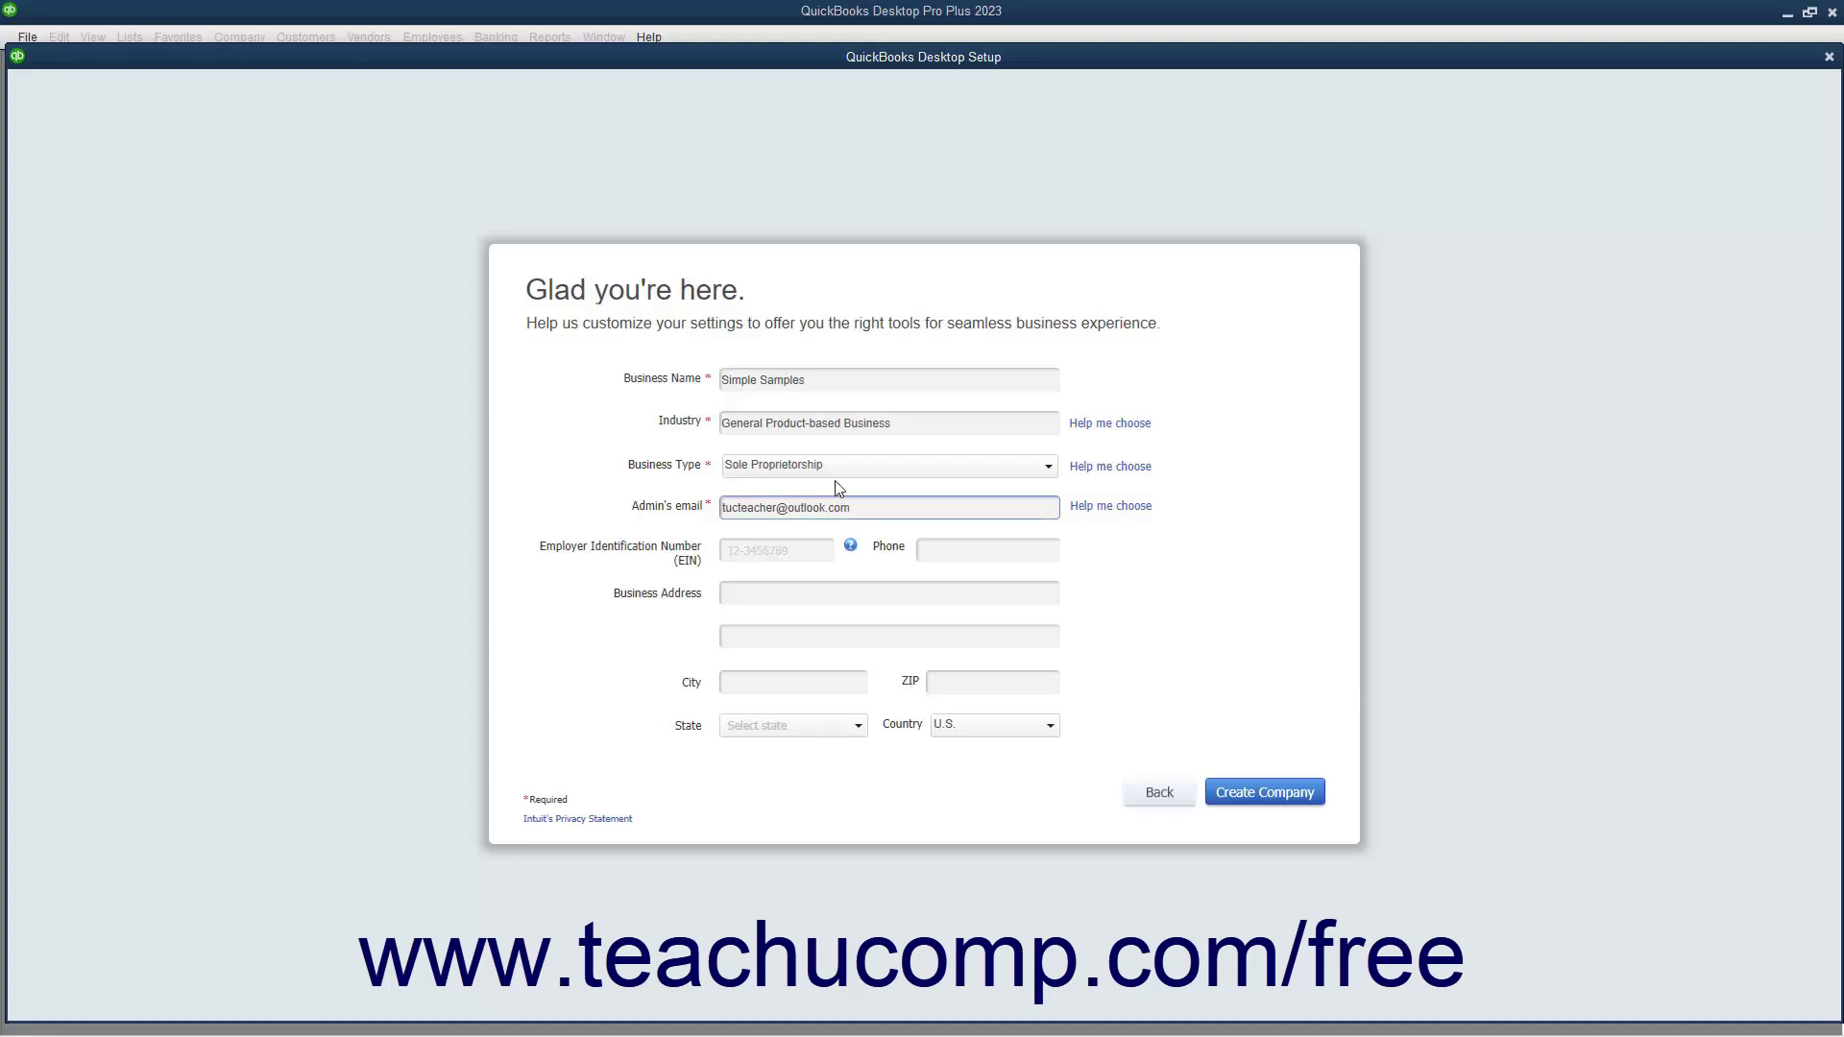
pyautogui.click(768, 549)
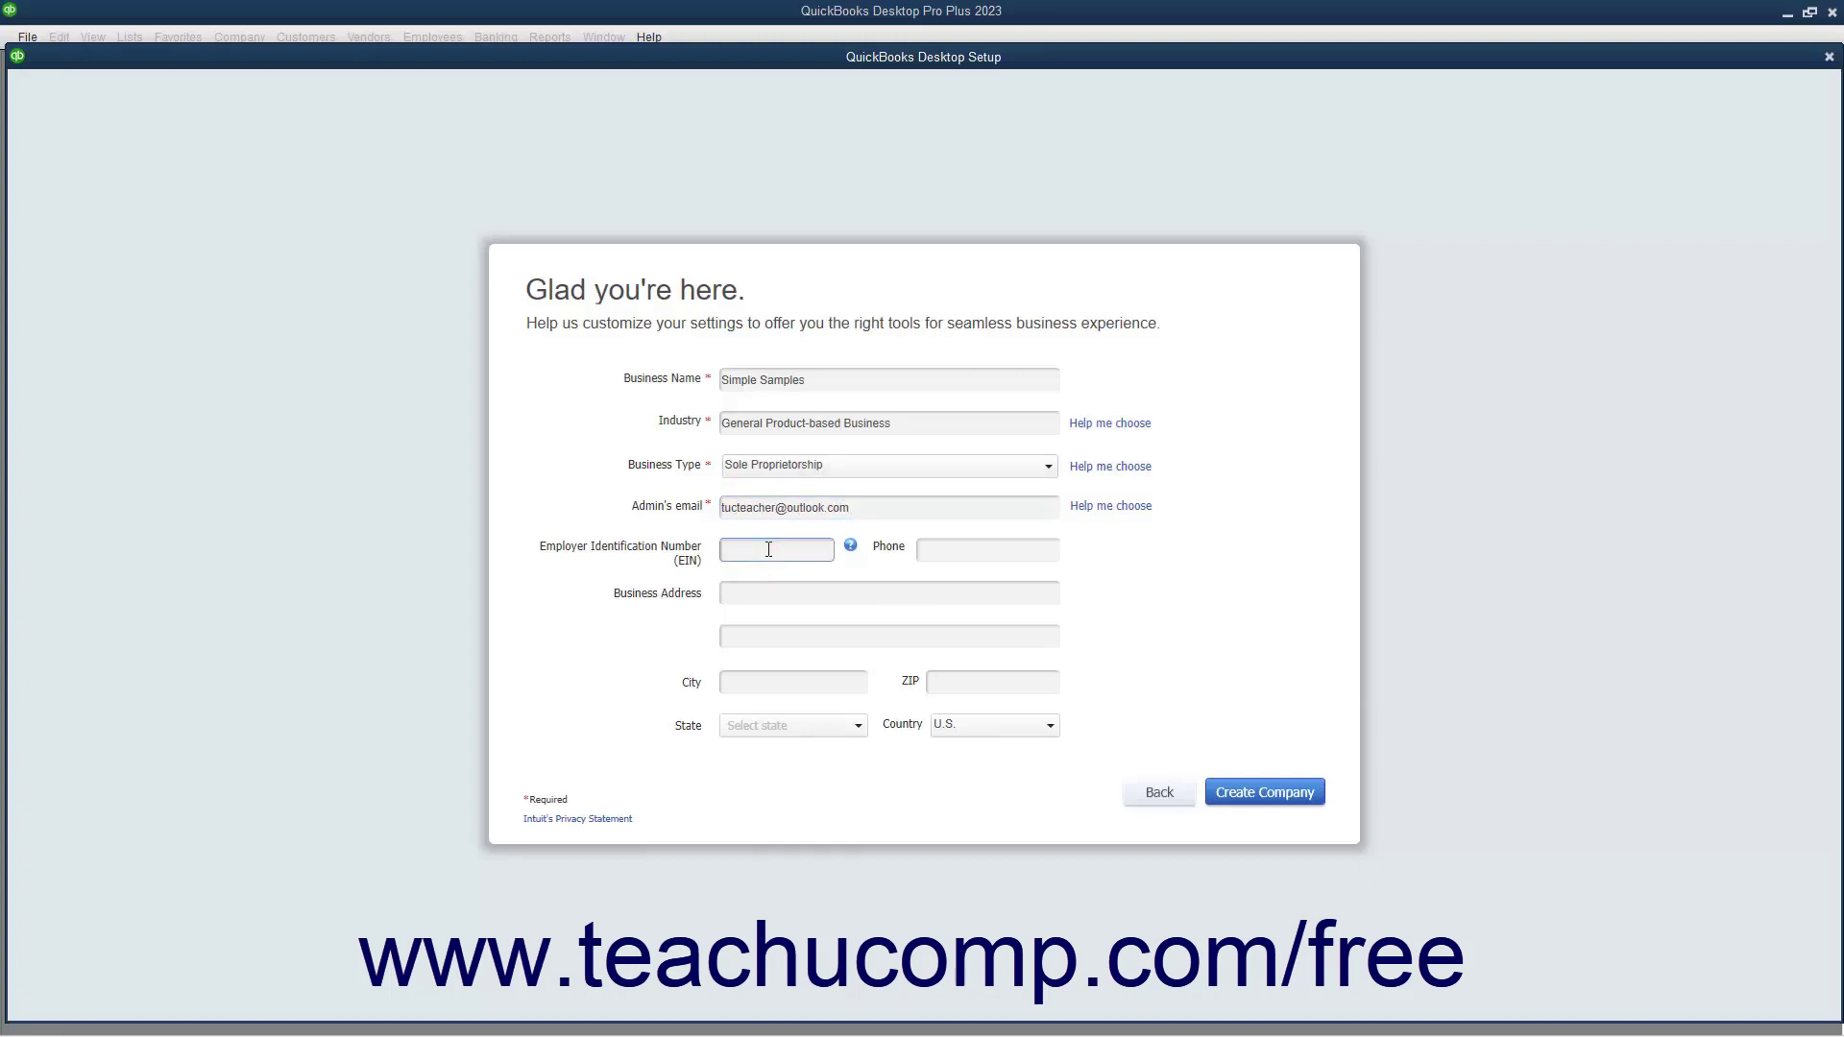
pyautogui.click(924, 549)
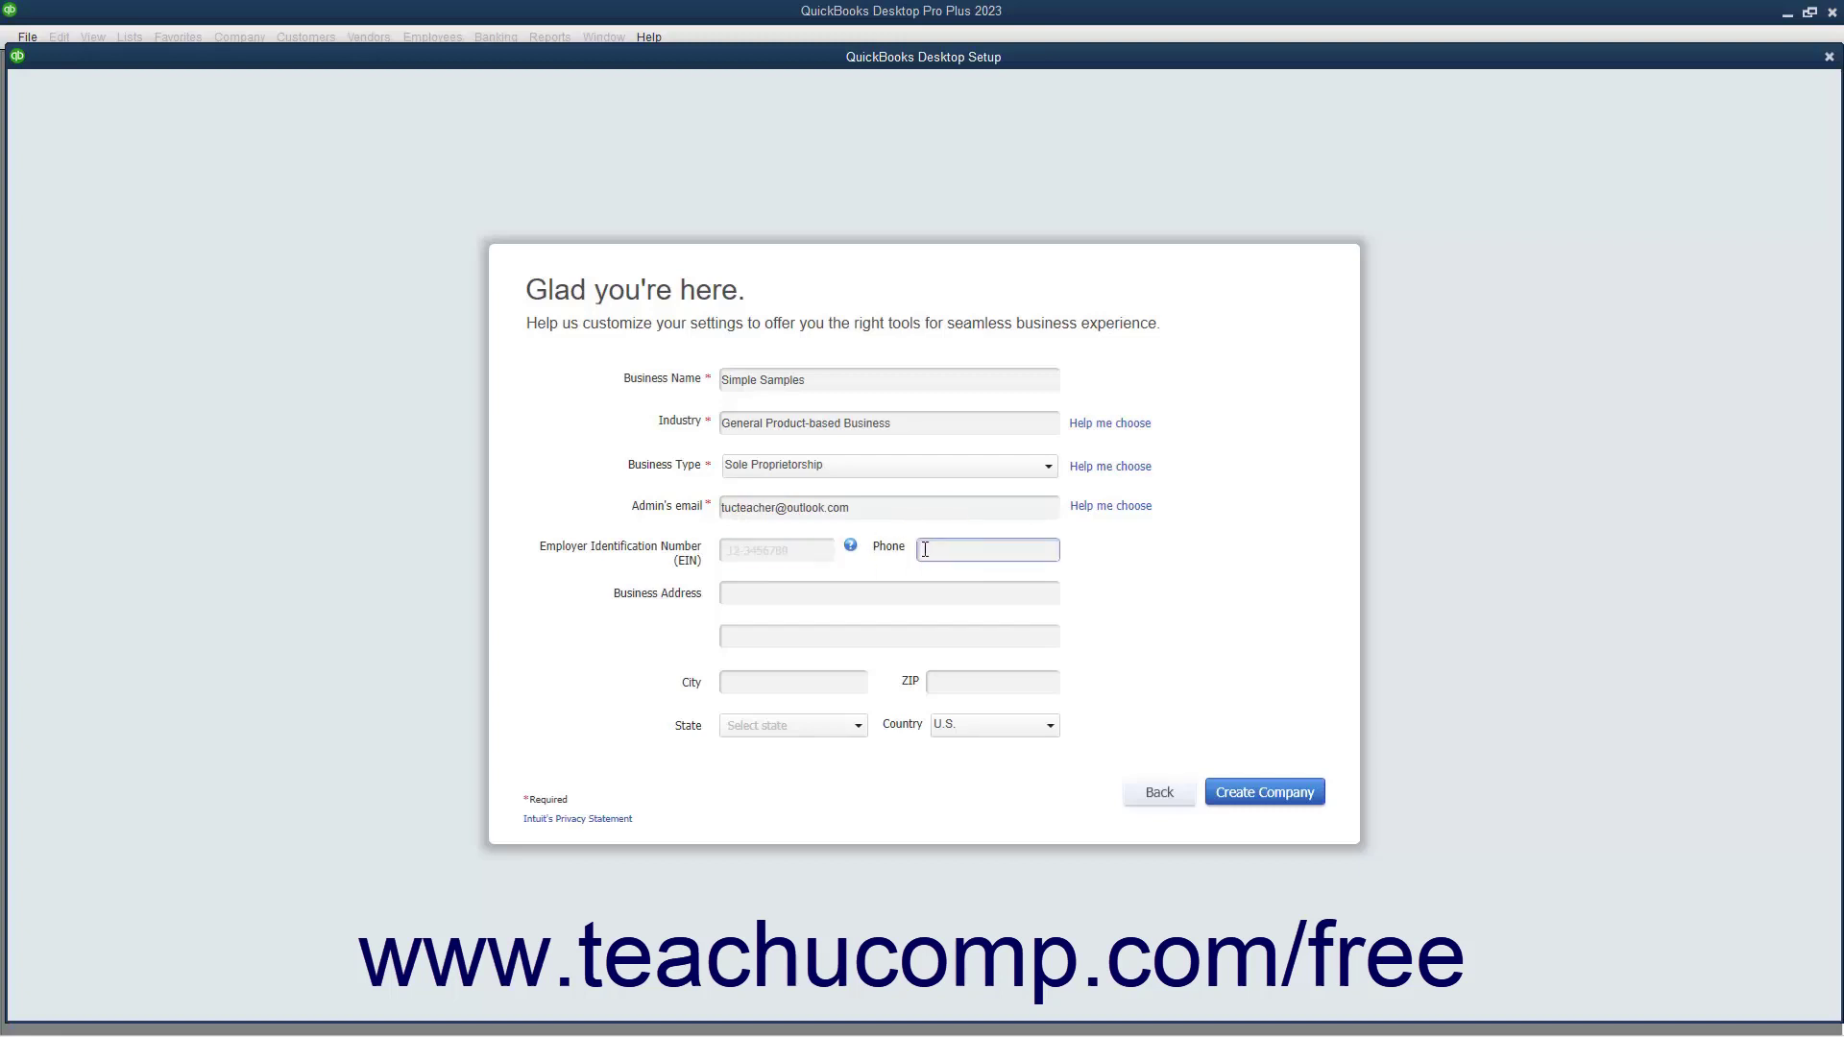
pyautogui.click(809, 598)
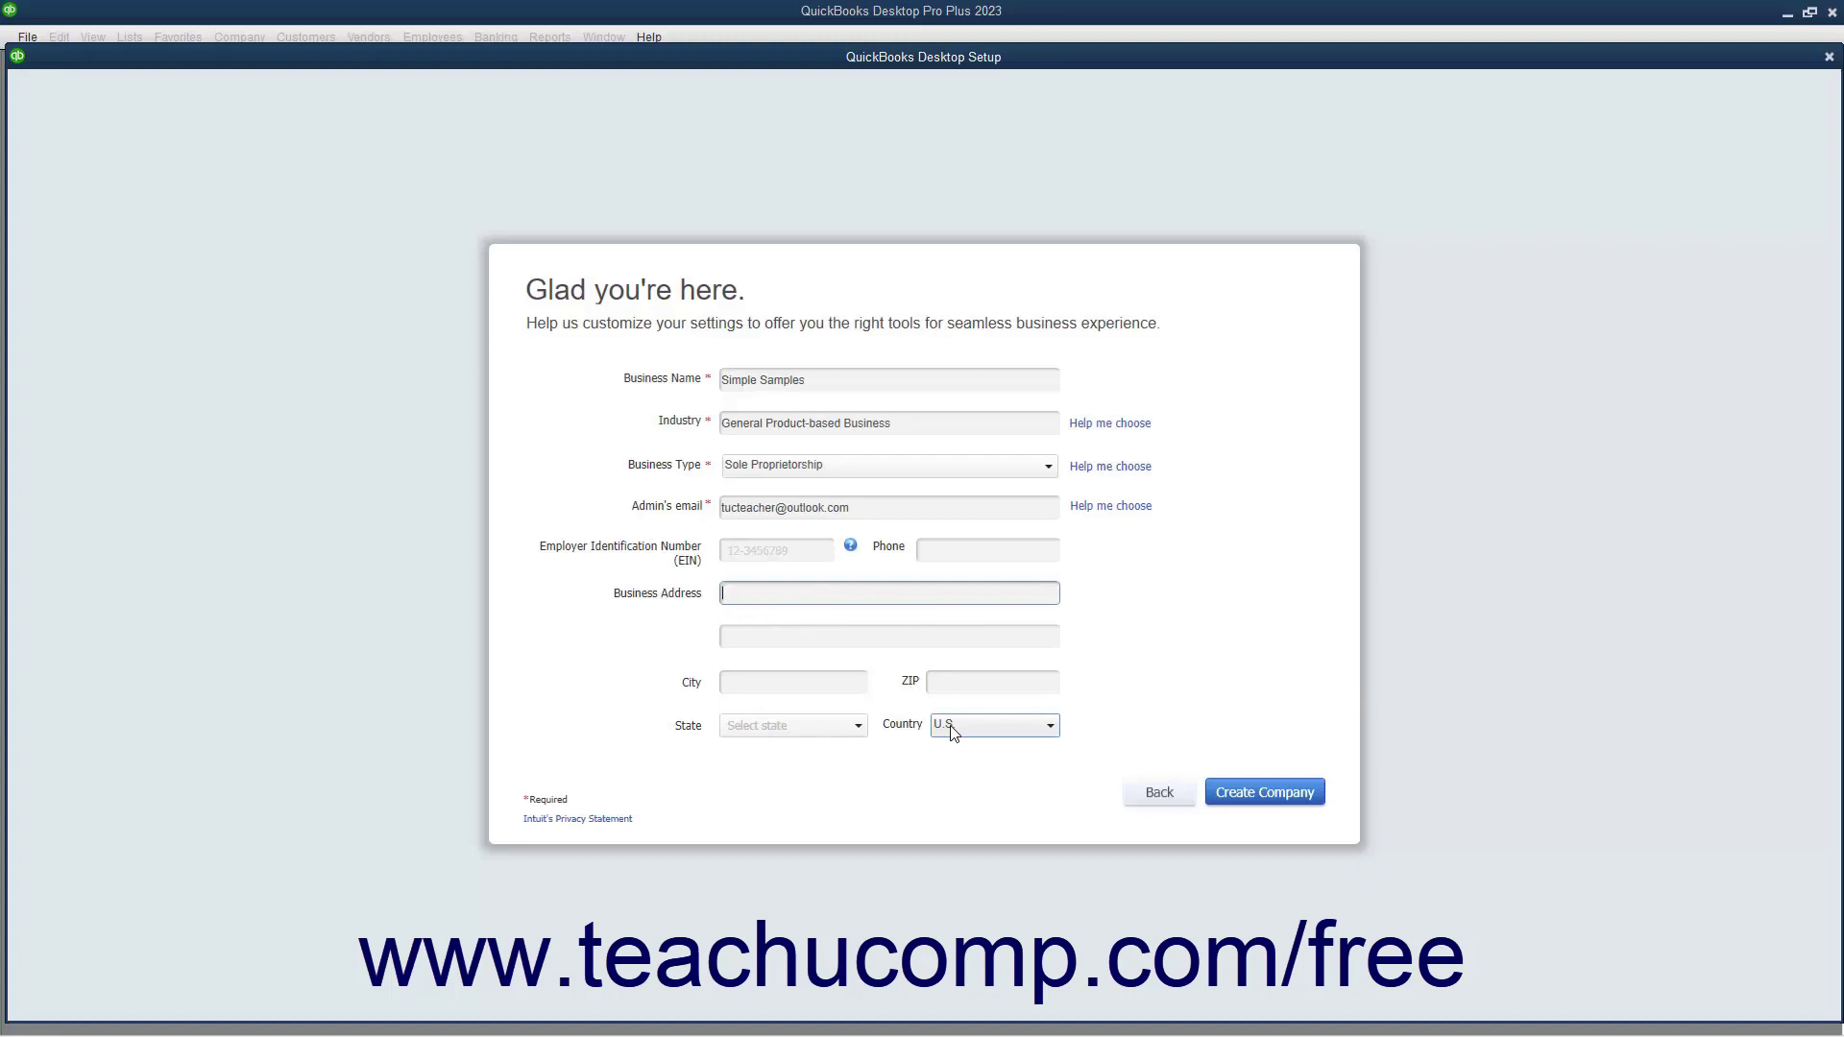
# Create the Simple Samples company file, then disable and close the tax kit offer
pyautogui.click(1239, 804)
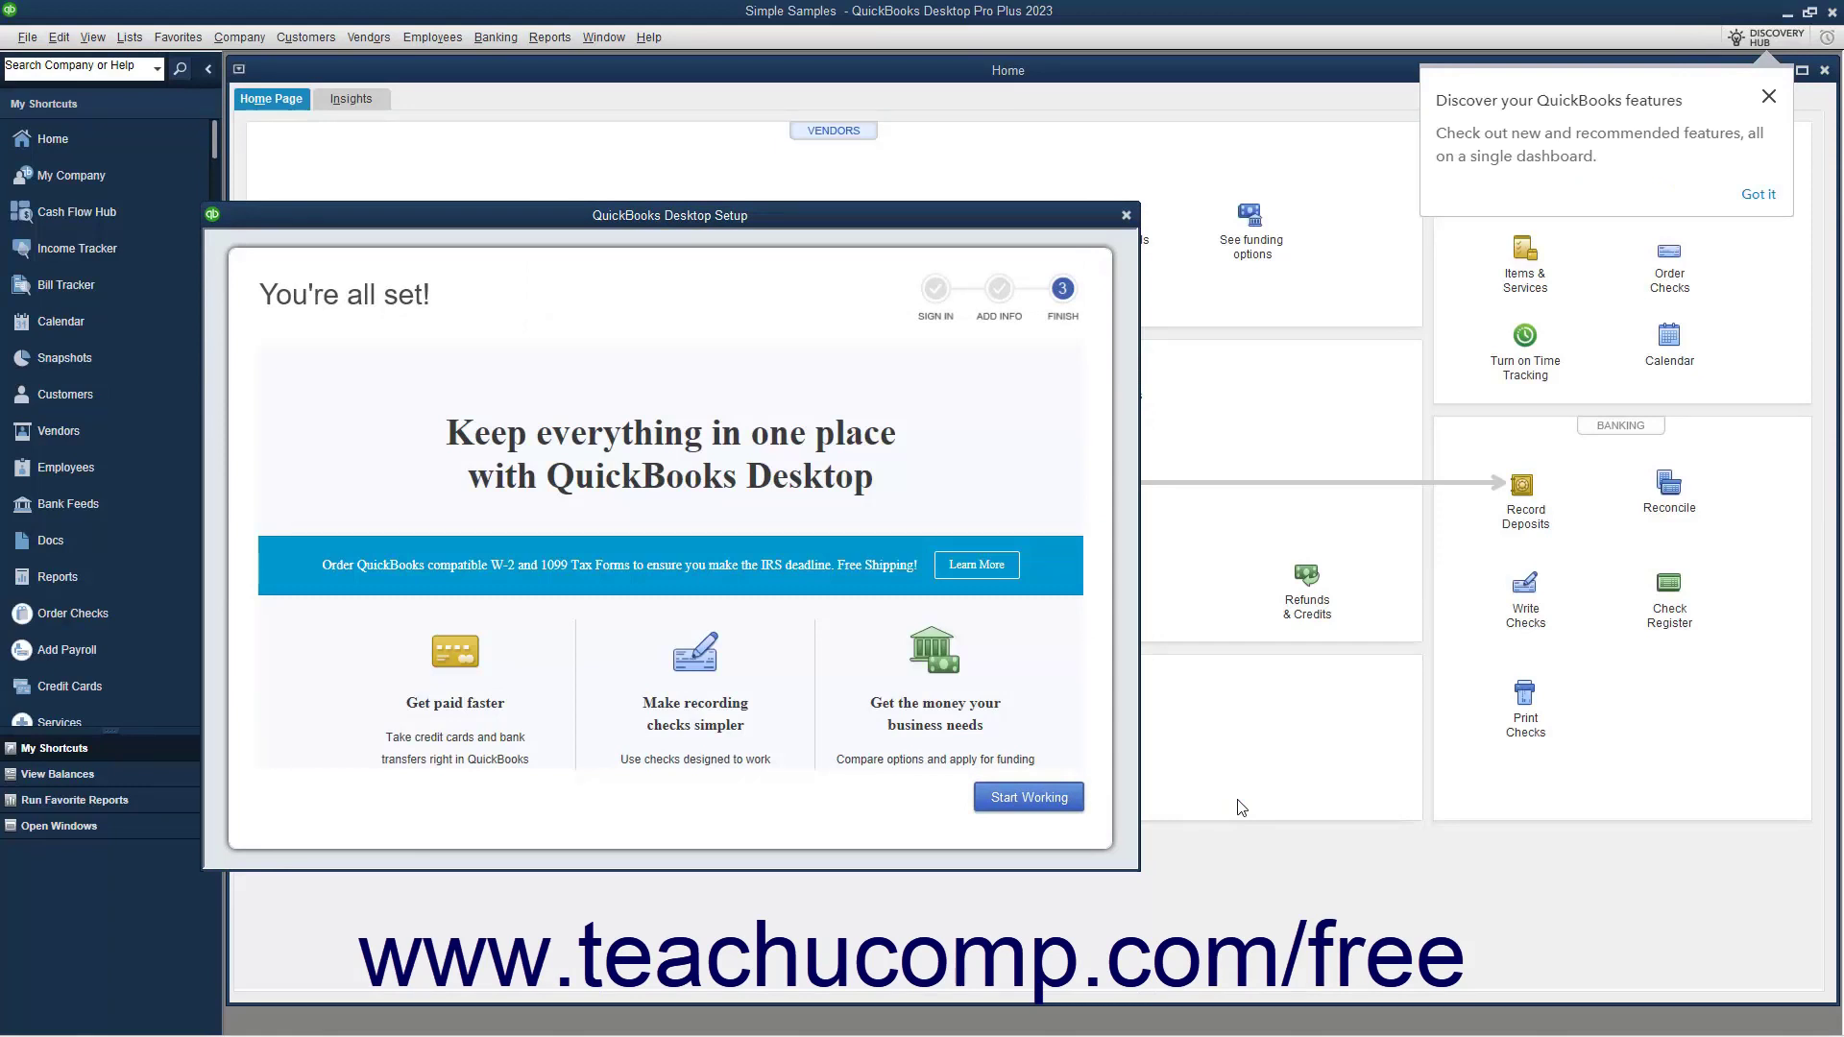
pyautogui.scroll(-2, 956, 696)
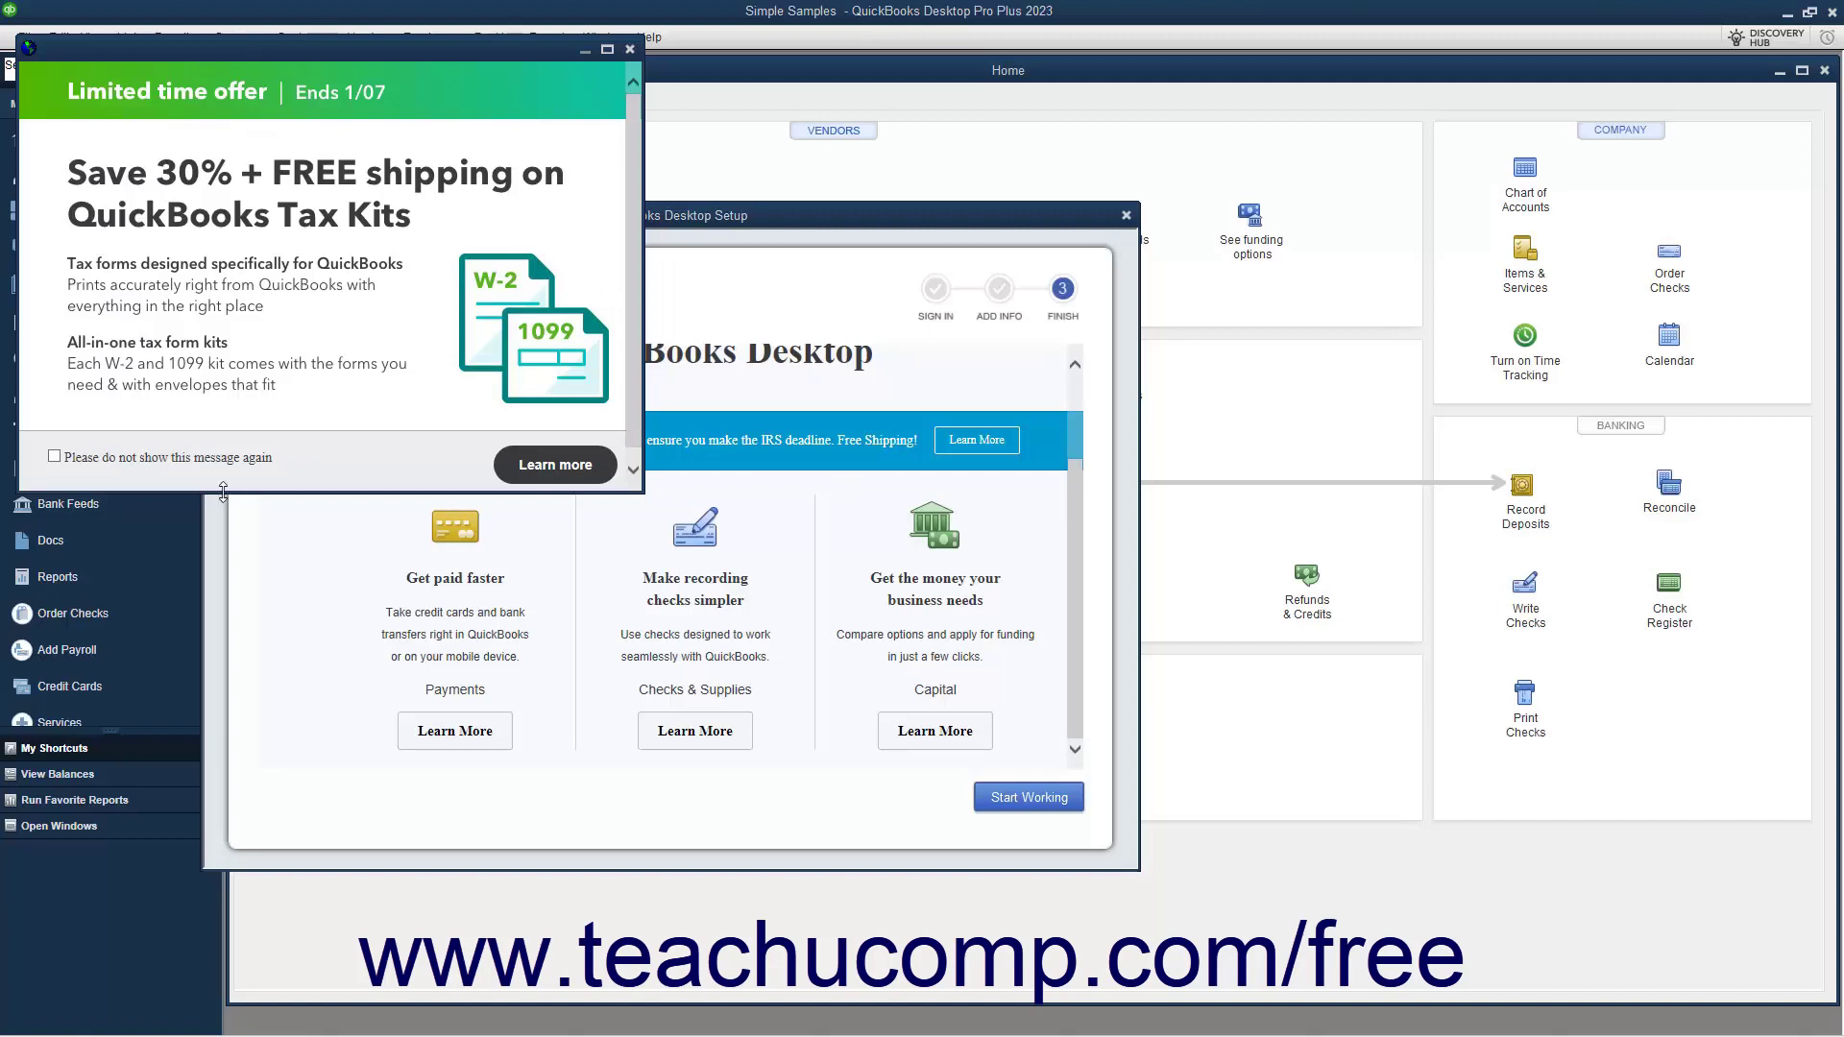
pyautogui.click(54, 456)
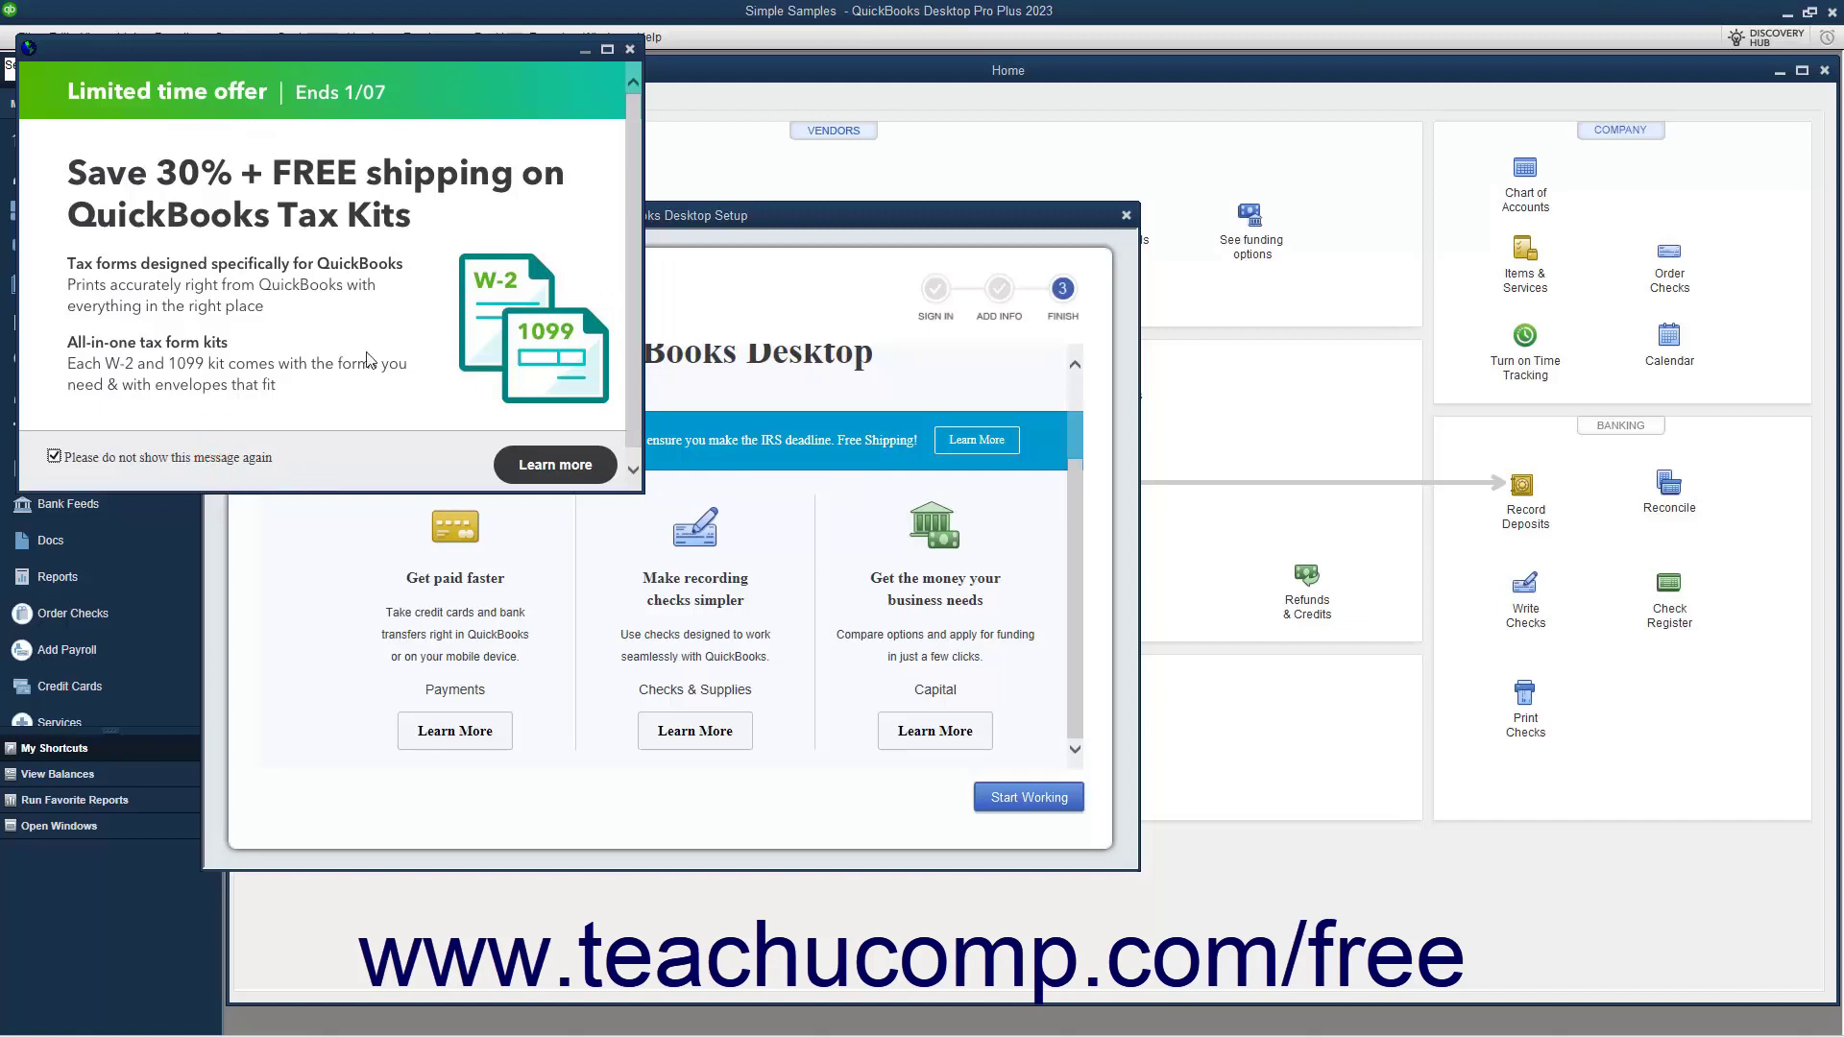
pyautogui.click(629, 49)
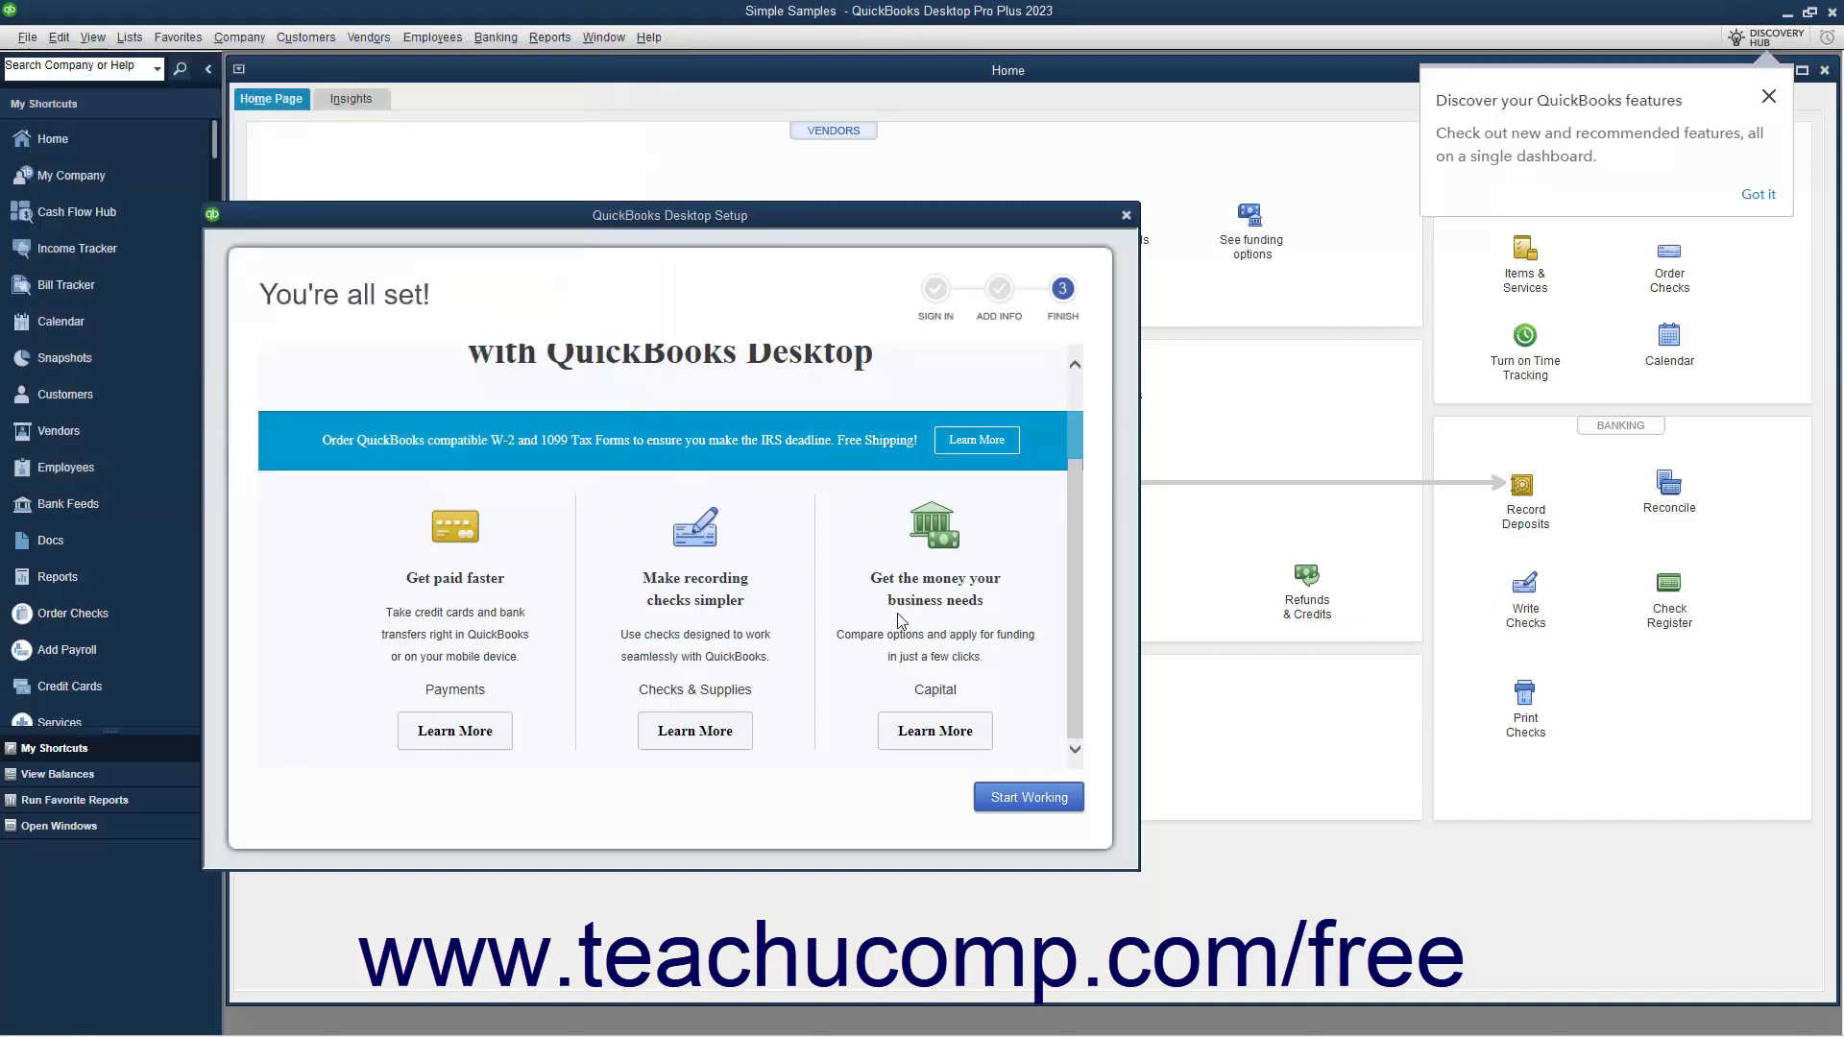